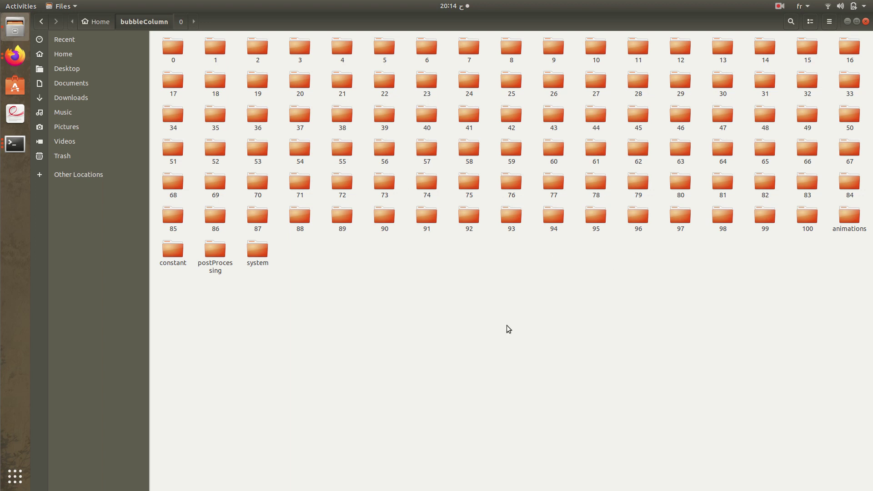
- Open a terminal in the bubbleColumn case folder and launch the case with paraFoam
right_click(445, 275)
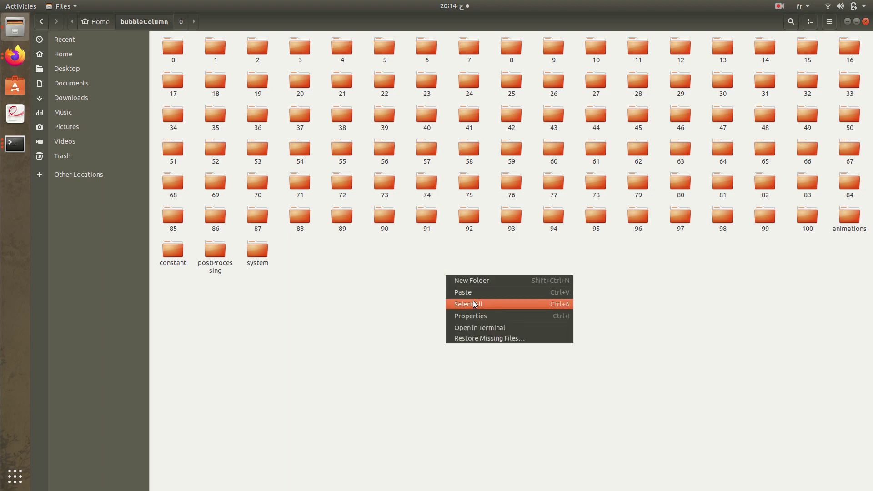
left_click(490, 326)
left_click_drag(297, 80, 580, 160)
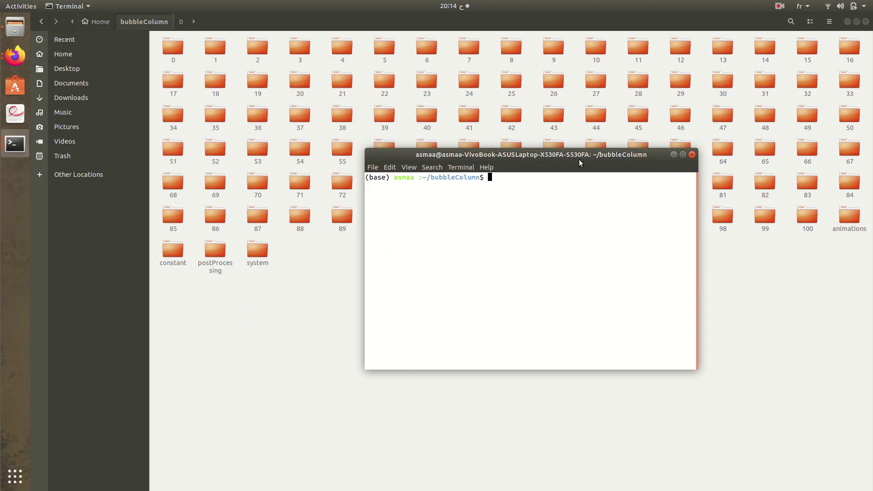
type("paraFoam")
key("Return")
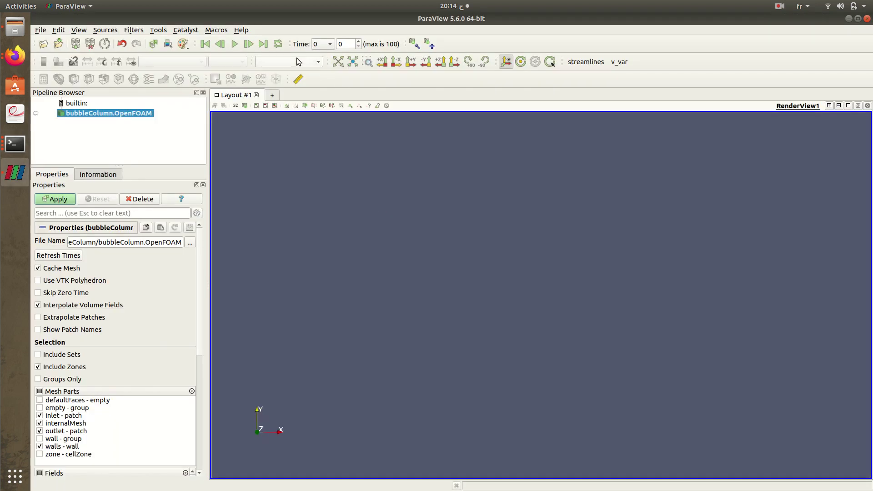
- Load the bubbleColumn case with its default mesh parts and color it by the U.bubbles point field
left_click(70, 201)
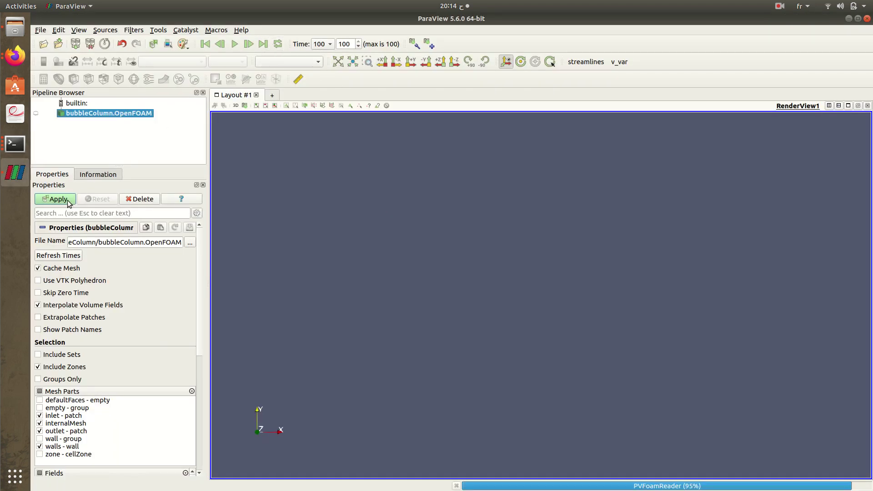
left_click_drag(484, 265, 499, 268)
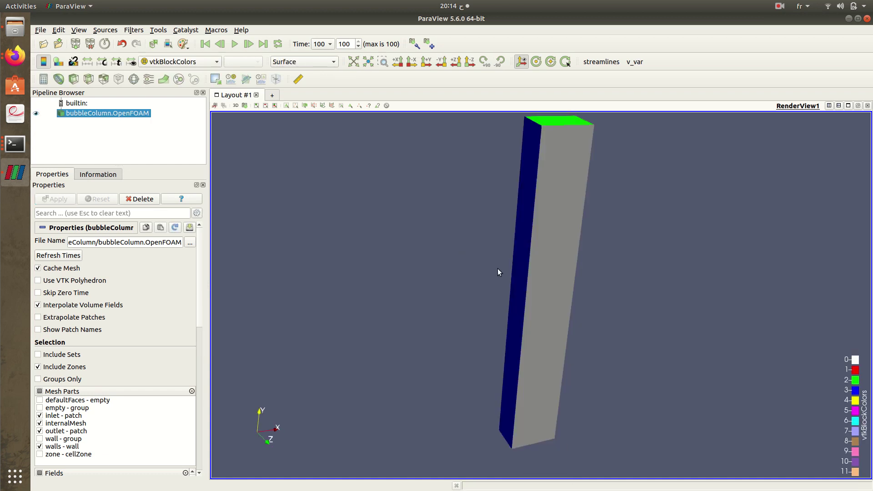
left_click(171, 62)
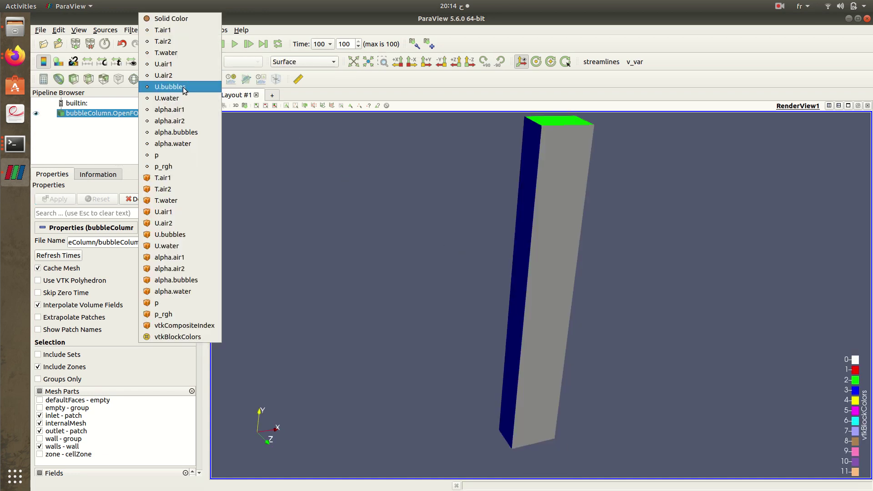
left_click(170, 84)
- Examine the bubble velocity field on the column from several angles, including its inlet and outlet ends
left_click_drag(485, 280, 518, 223)
left_click_drag(562, 314, 569, 375)
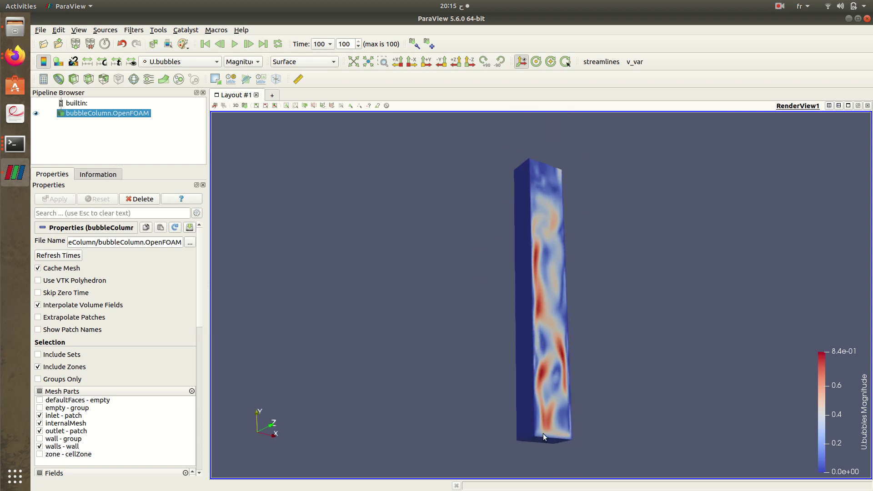
left_click_drag(550, 355, 531, 380)
left_click_drag(583, 224, 560, 178)
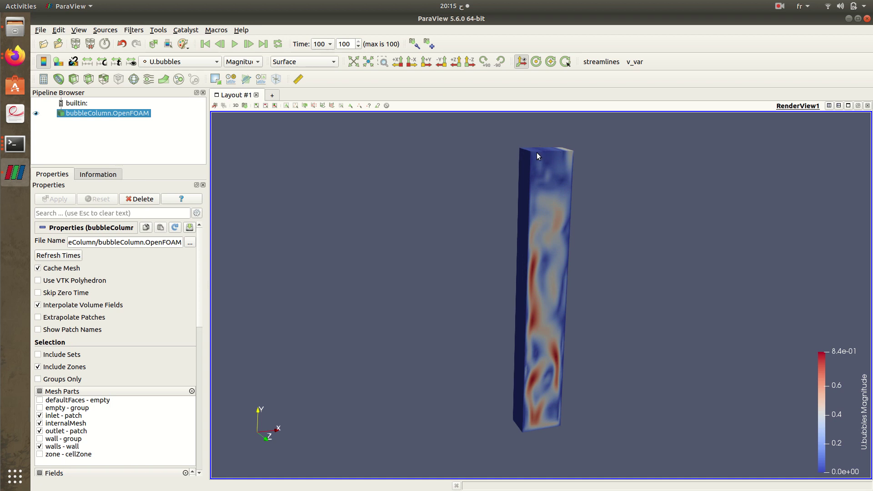
left_click_drag(363, 194, 380, 194)
left_click_drag(586, 347, 572, 314)
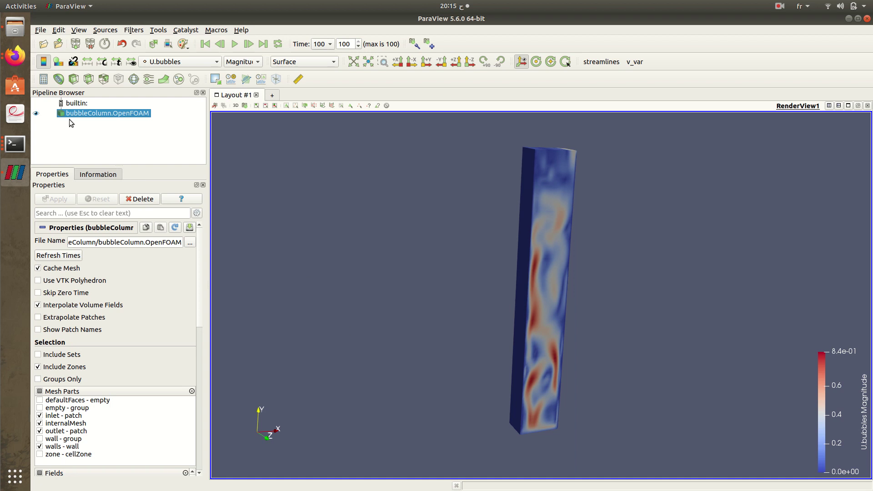
- Add a Calculator filter to the case and name both its result array and its pipeline entry magU
left_click(44, 79)
double_click(136, 268)
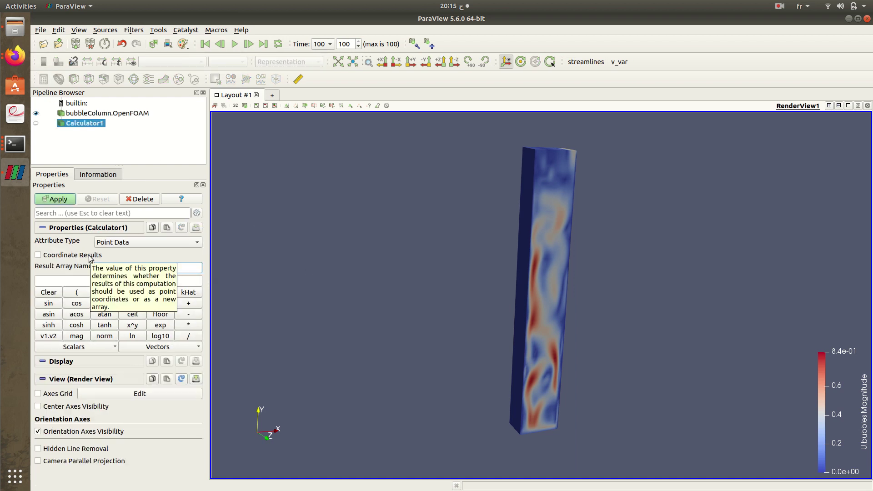
type("mag")
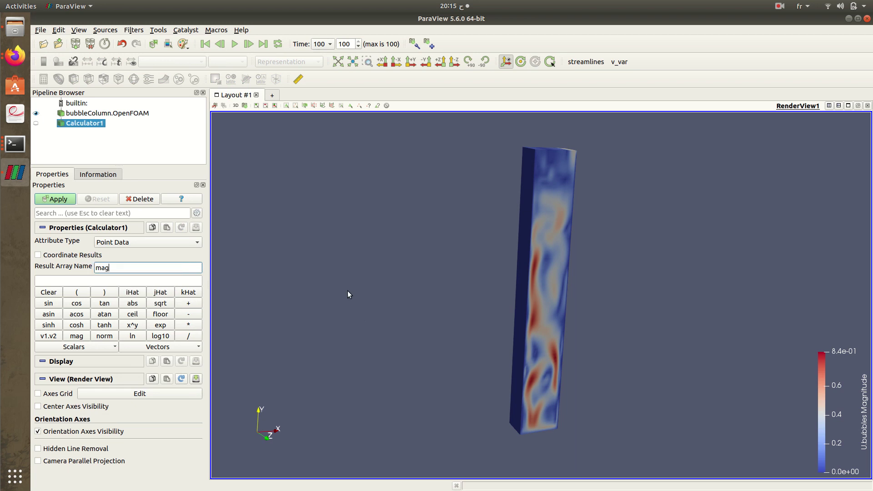
type("U")
left_click(99, 126)
type("magU")
key("Return")
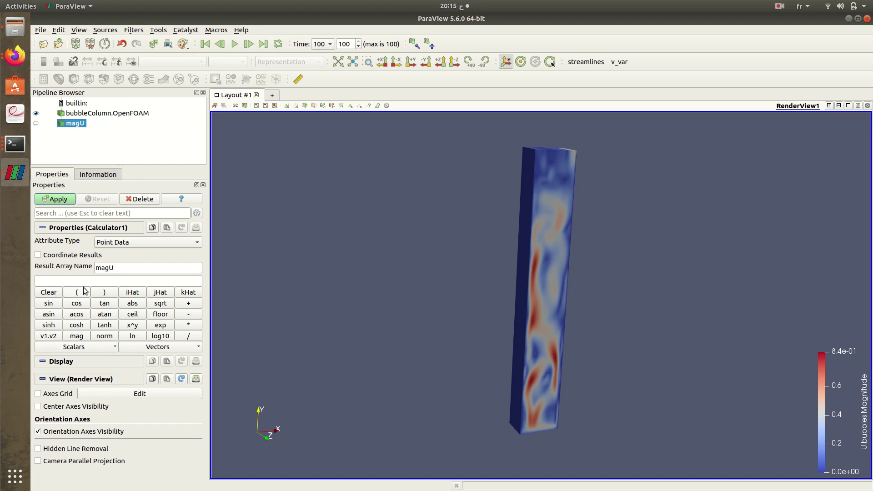
- Set the magU calculator expression to mag(U.bubbles) and apply it
left_click(77, 336)
left_click(144, 348)
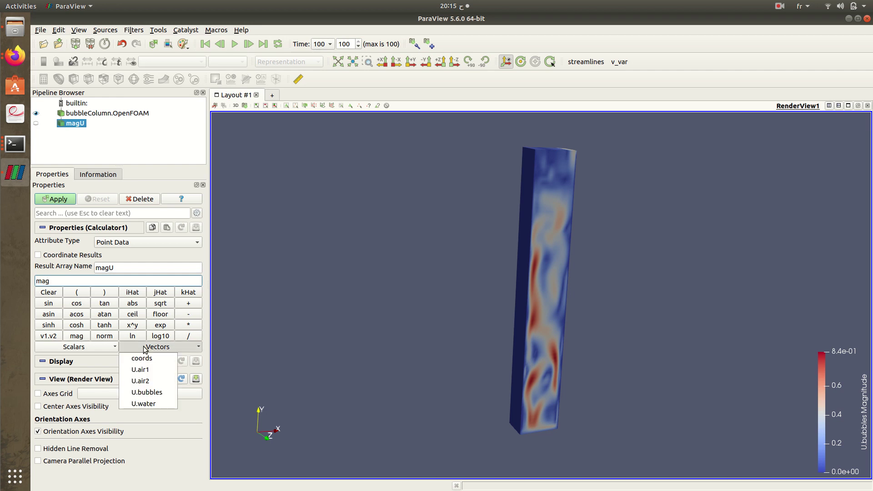
left_click(153, 393)
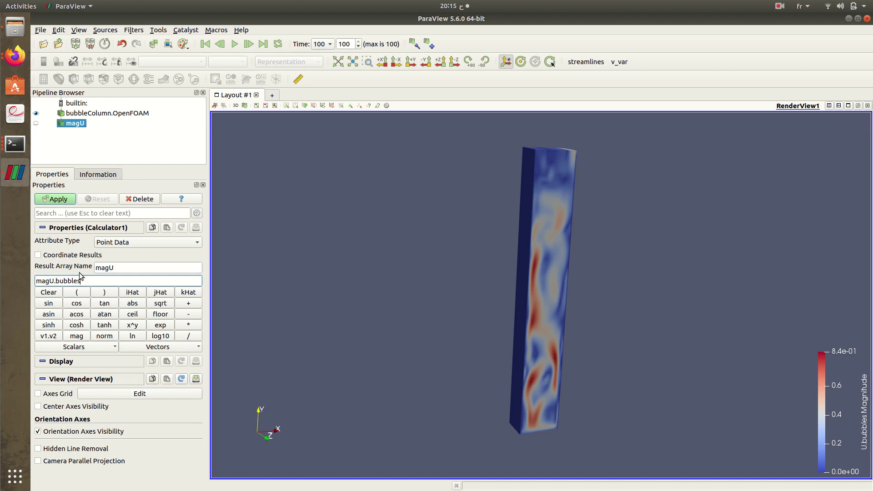
left_click(51, 281)
type("(")
left_click(200, 282)
type(")")
left_click(60, 201)
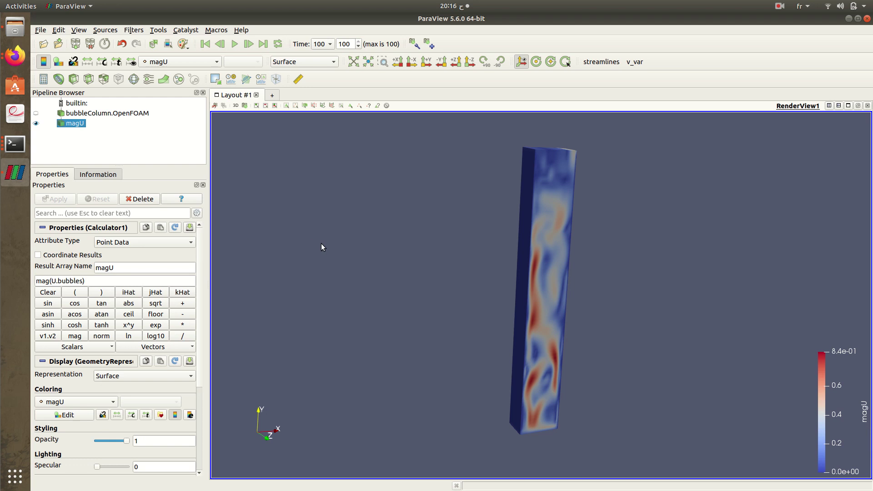
- Check the magU values in a spreadsheet view beside the 3D view against the calculator expression, and close the spreadsheet
left_click(829, 106)
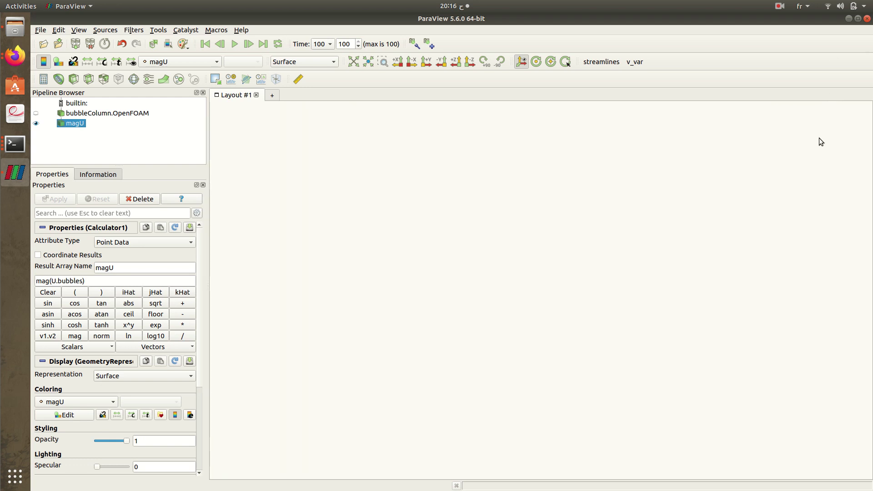
left_click(735, 406)
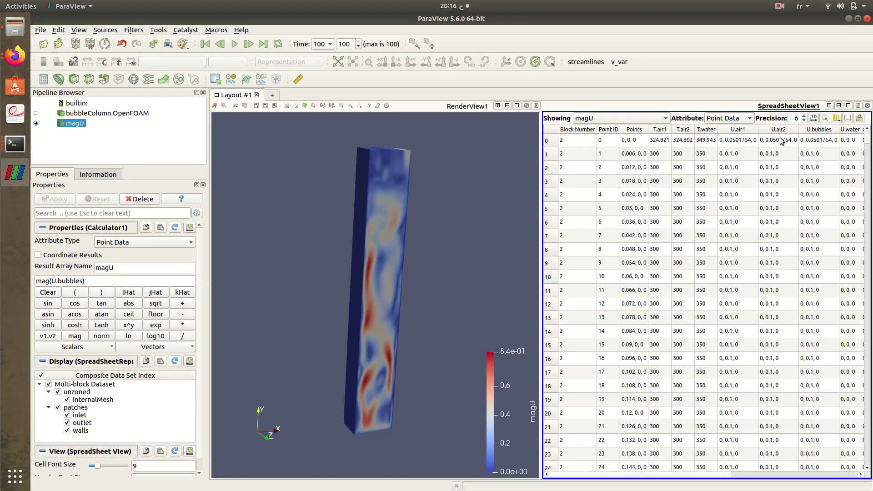
left_click_drag(648, 475, 839, 476)
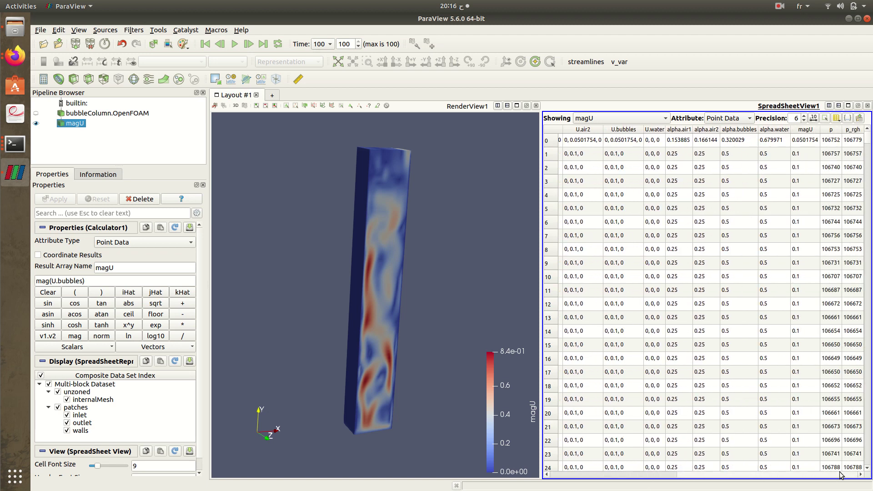
left_click(803, 141)
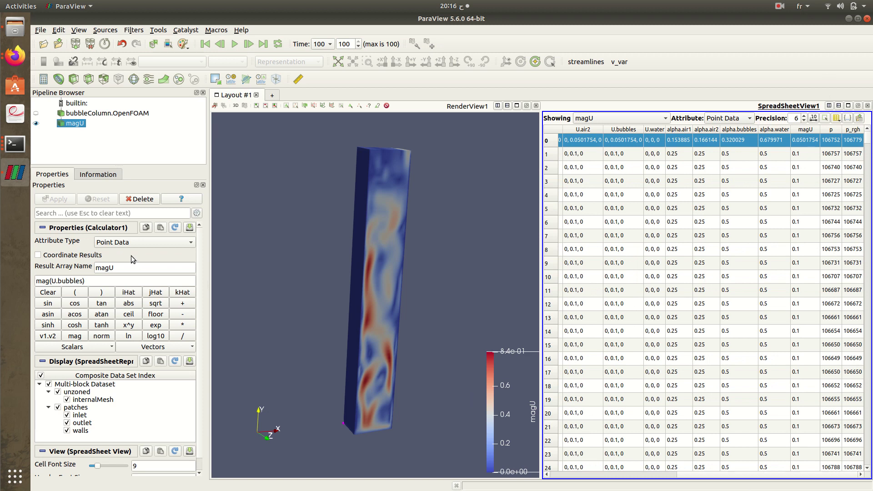
left_click_drag(53, 282, 95, 280)
left_click(99, 283)
left_click(867, 106)
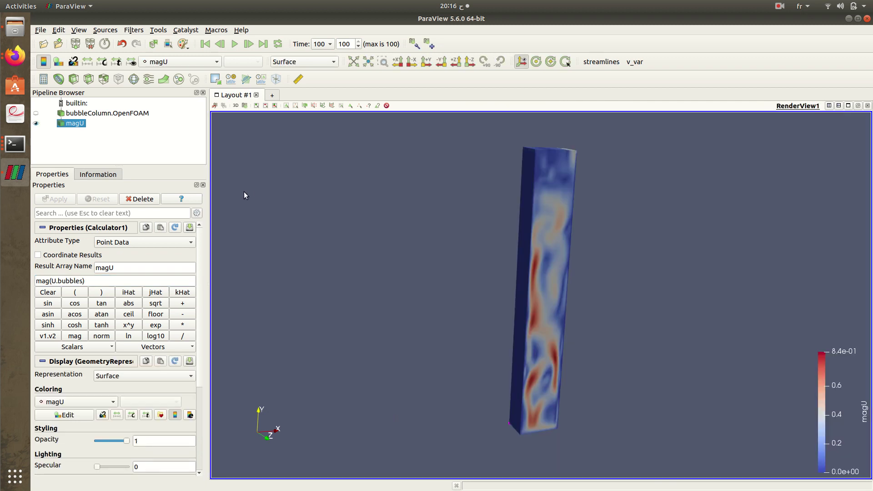
- Apply an Extract Block filter to magU that keeps only the inlet patch
left_click_drag(434, 282, 524, 367)
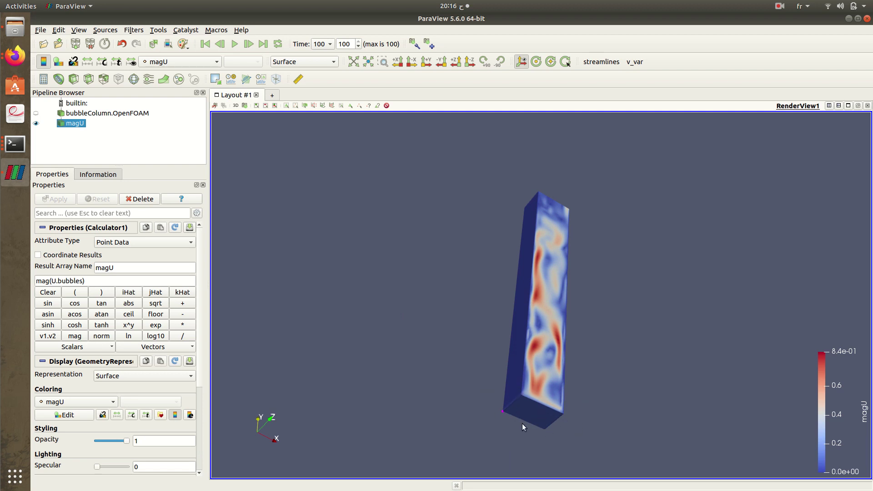
left_click(141, 31)
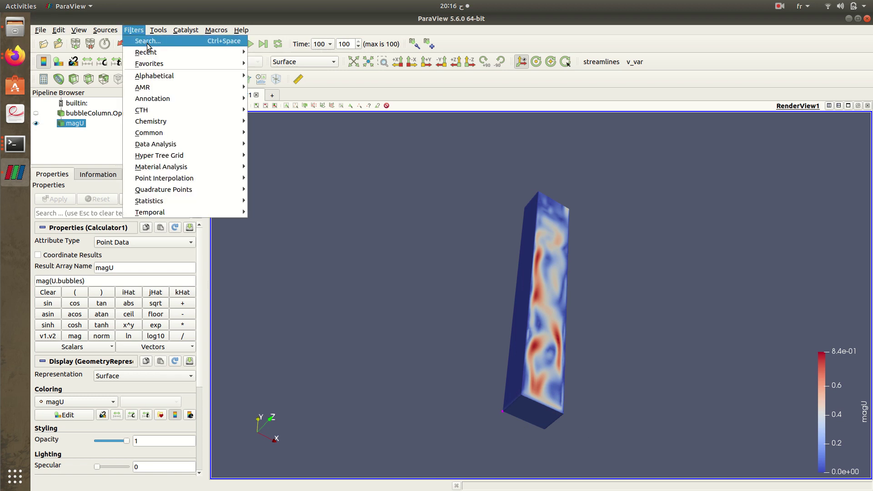
left_click(147, 42)
type("extrac")
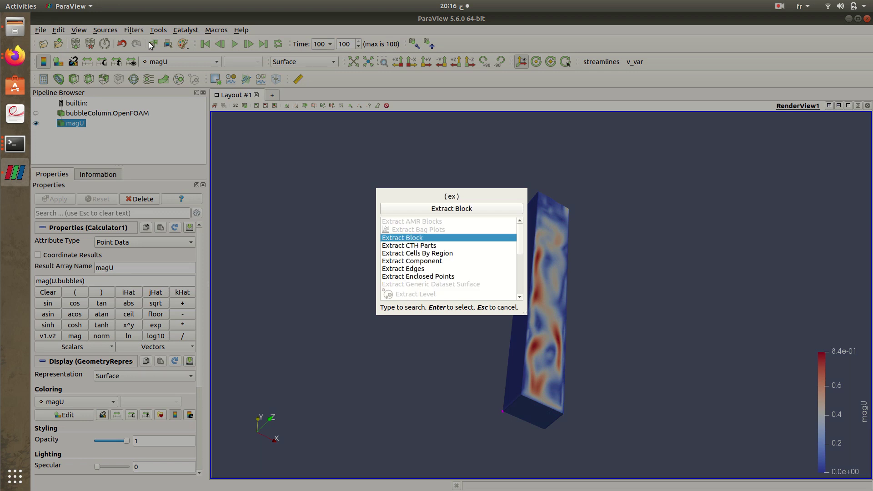
key("Return")
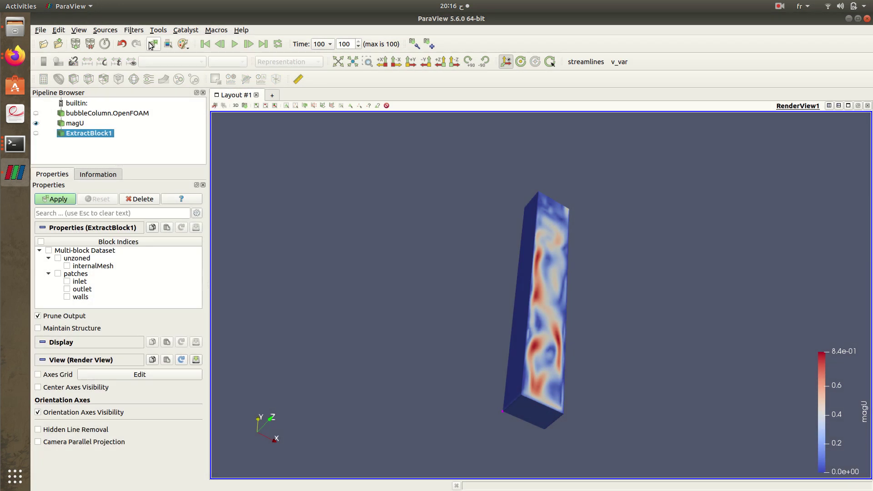
left_click(72, 283)
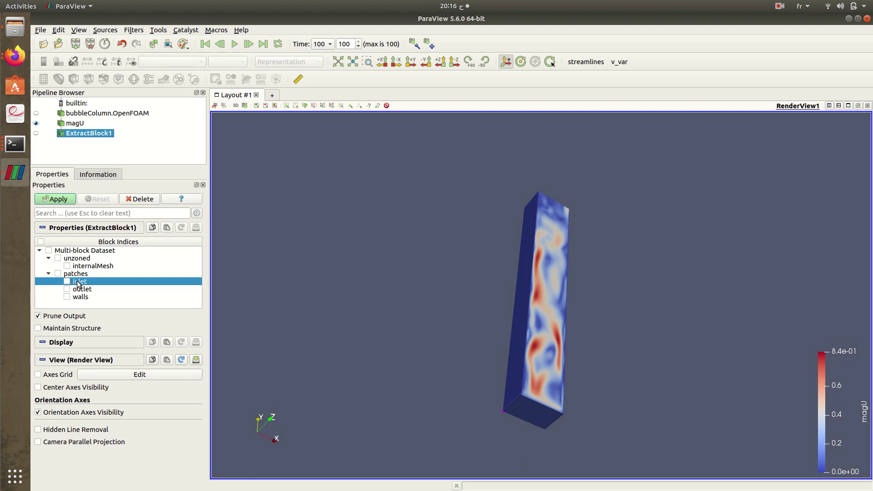
left_click(67, 281)
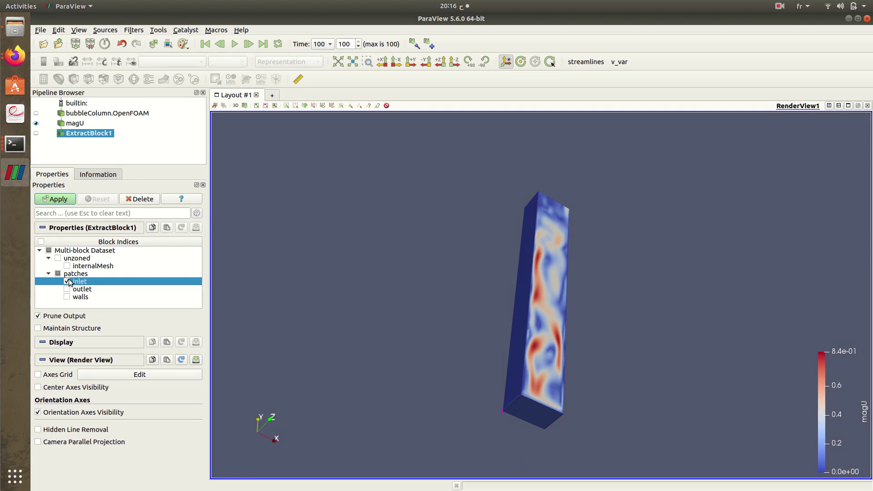
left_click(52, 199)
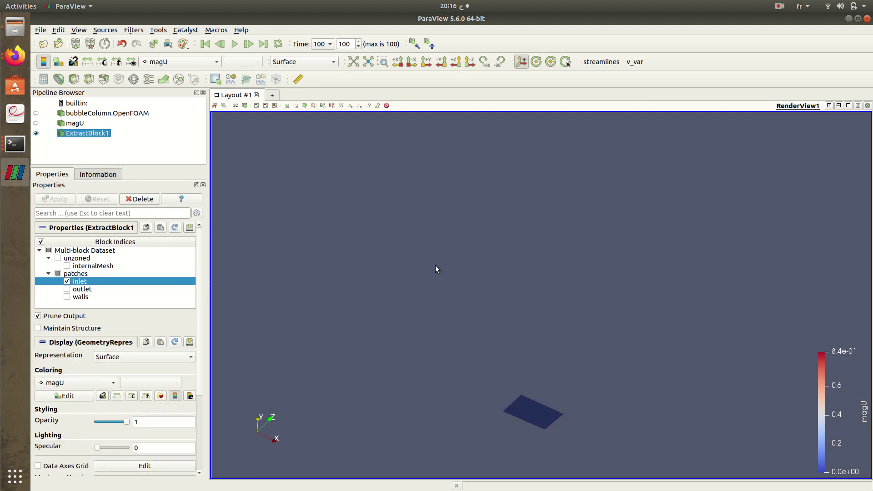
- Apply an Integrate Variables filter to the extracted inlet block
mouse_move(453, 303)
left_mouse_down()
mouse_move(432, 335)
mouse_move(443, 287)
mouse_move(462, 328)
mouse_move(464, 309)
left_mouse_up()
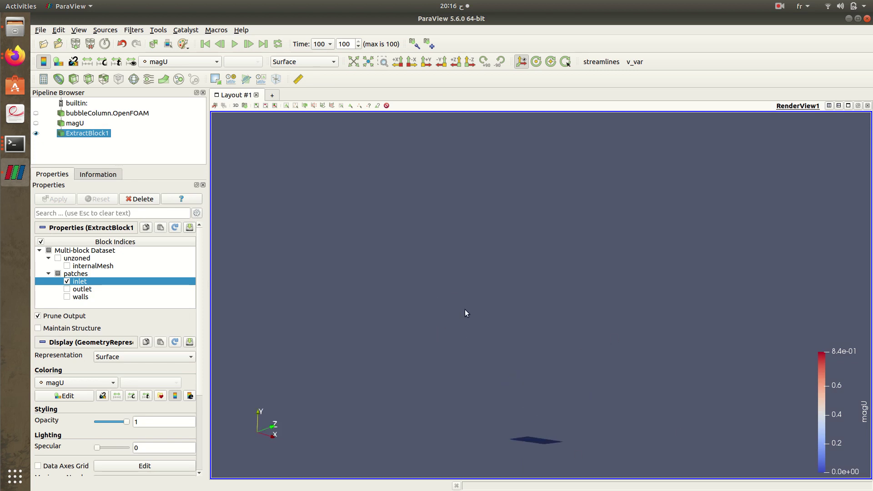
left_click(133, 29)
left_click(139, 38)
type("inter")
key("BackSpace")
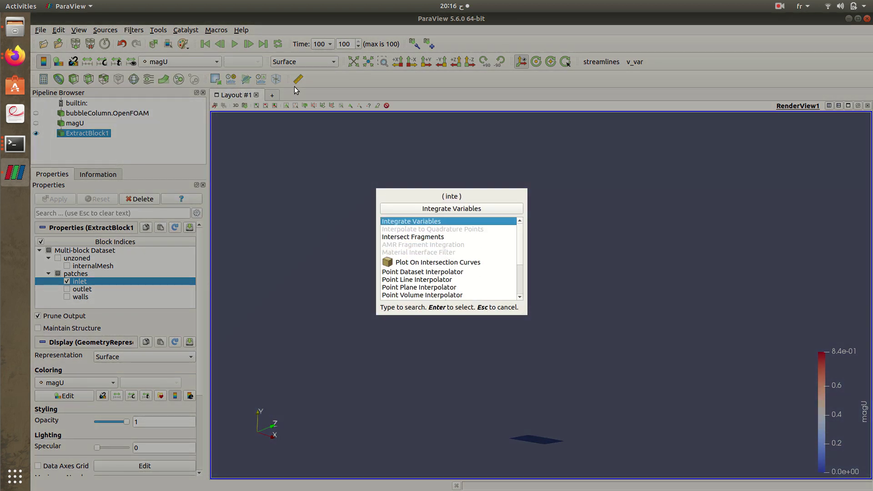
type("gr")
key("Return")
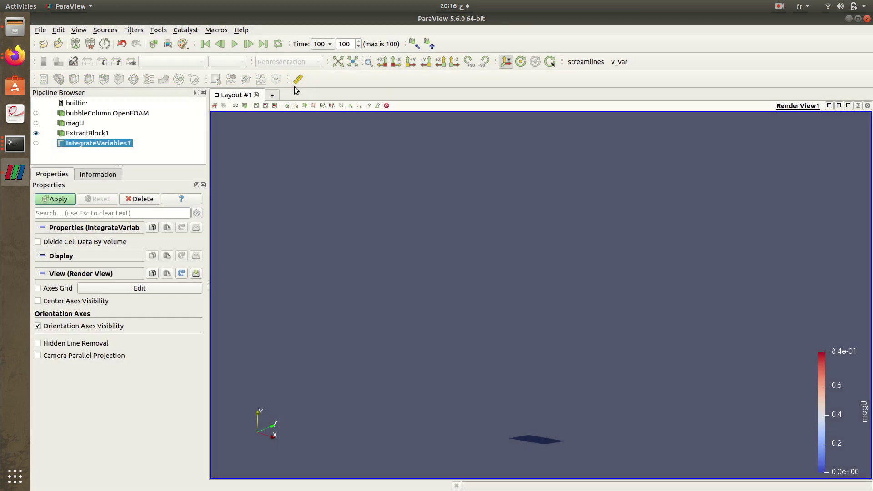
left_click(64, 200)
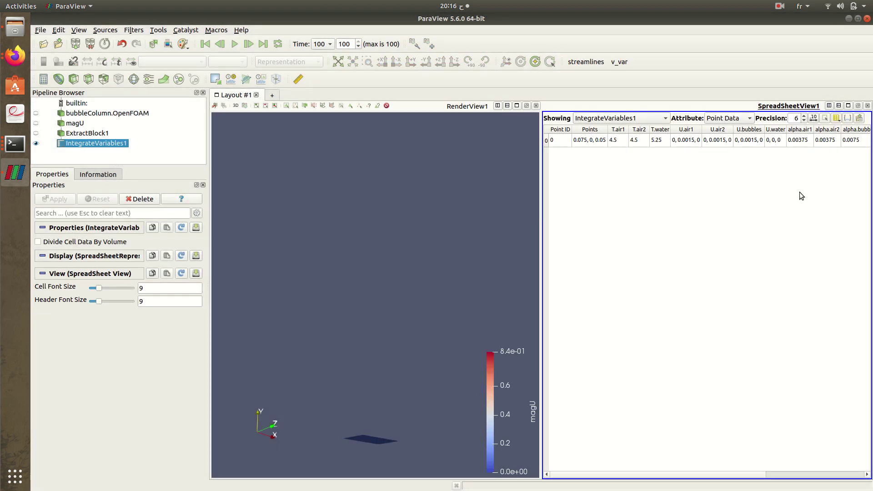
- Hide the T.air1, T.air2, T.water, U.air1, U.air2, U.bubbles and U.water columns in the IntegrateVariables1 spreadsheet
left_click_drag(724, 475, 855, 475)
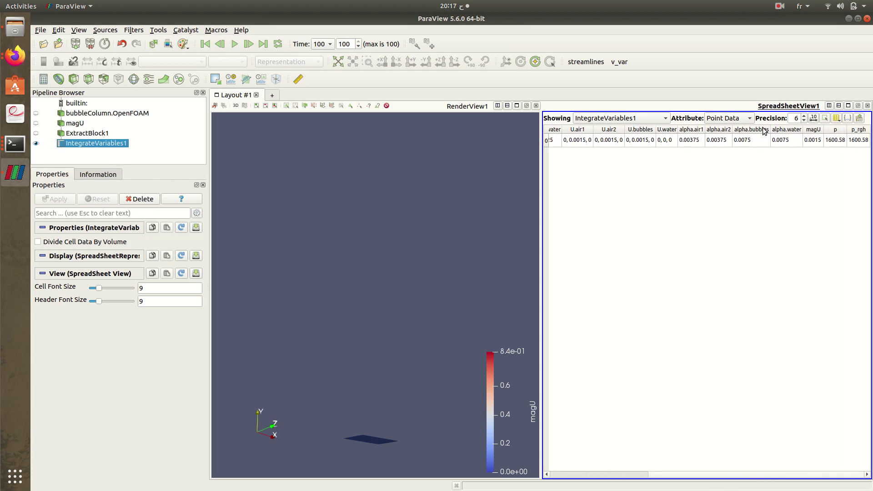
left_click(813, 142)
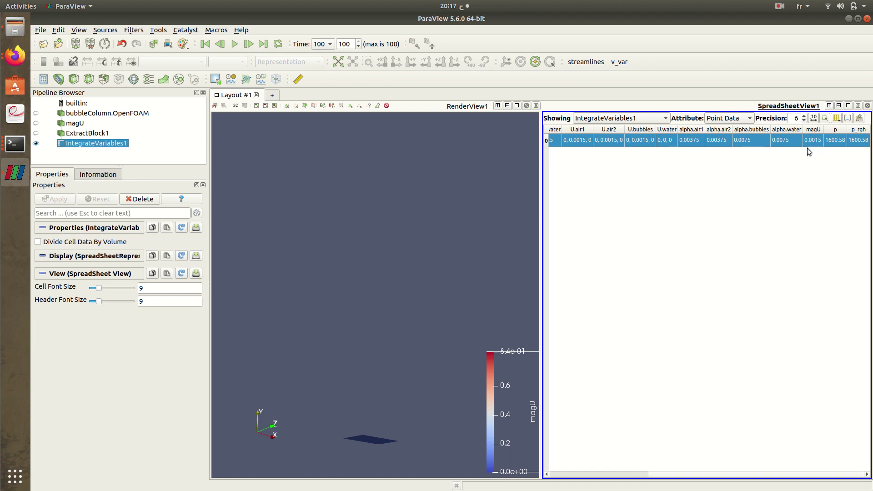
left_click(836, 119)
left_click(836, 156)
left_click(835, 166)
left_click(837, 179)
left_click(837, 191)
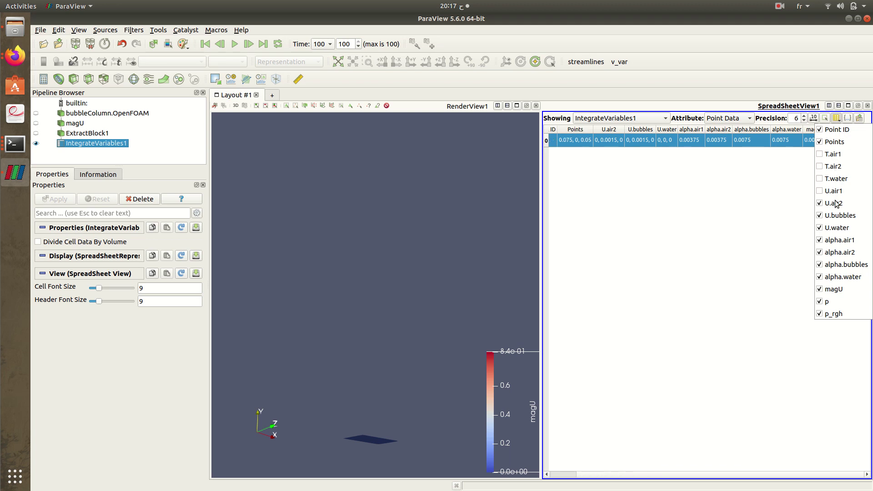
left_click(836, 204)
left_click(839, 215)
left_click(839, 227)
- Hide all the alpha columns plus p and p_rgh, leaving only Point ID, Points and magU in the spreadsheet
left_click(840, 239)
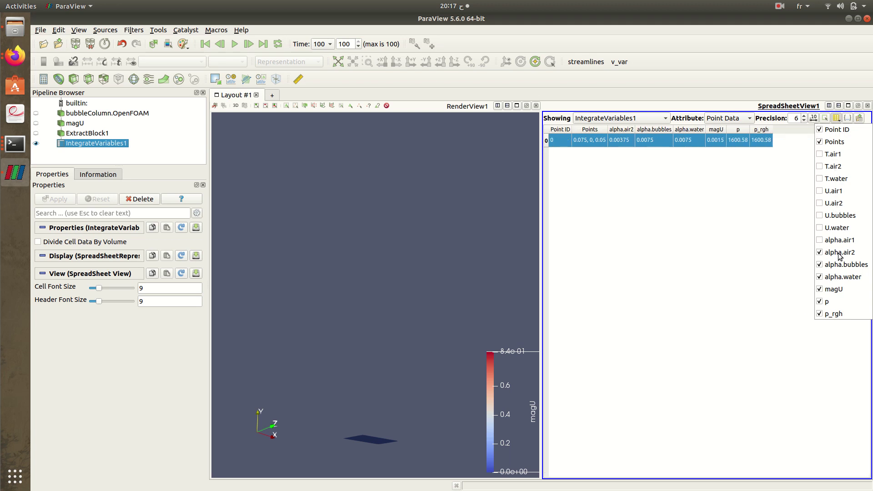
left_click(834, 253)
left_click(840, 265)
left_click(838, 278)
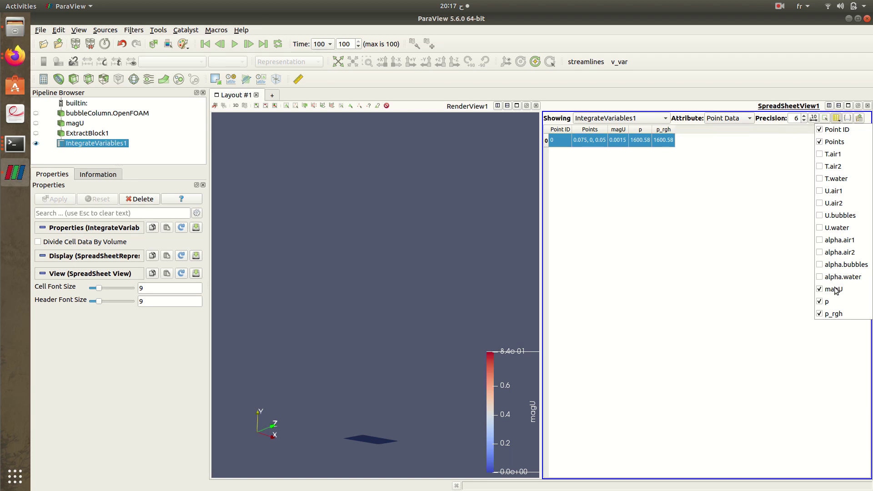
left_click(827, 302)
left_click(835, 314)
left_click(675, 274)
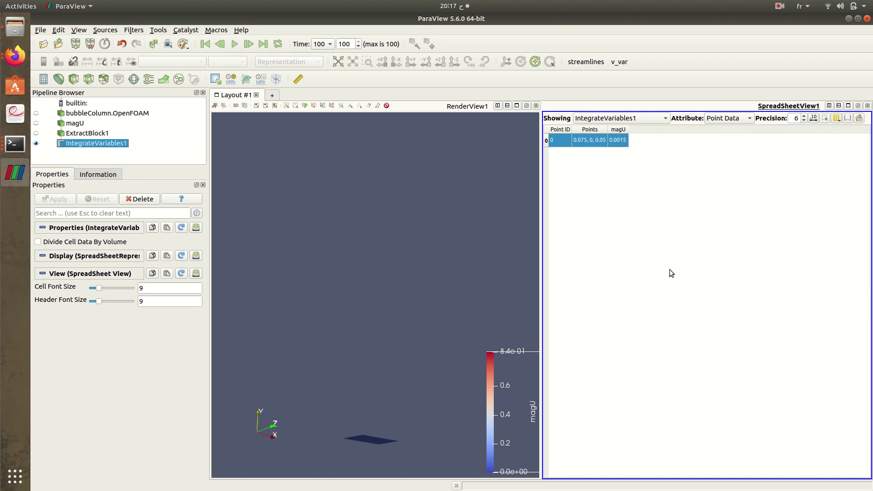
- Show the U.bubbles column again so the integrated bubble velocity can be compared with magU
left_click_drag(628, 129, 679, 129)
left_click(642, 160)
left_click(611, 142)
left_click(836, 118)
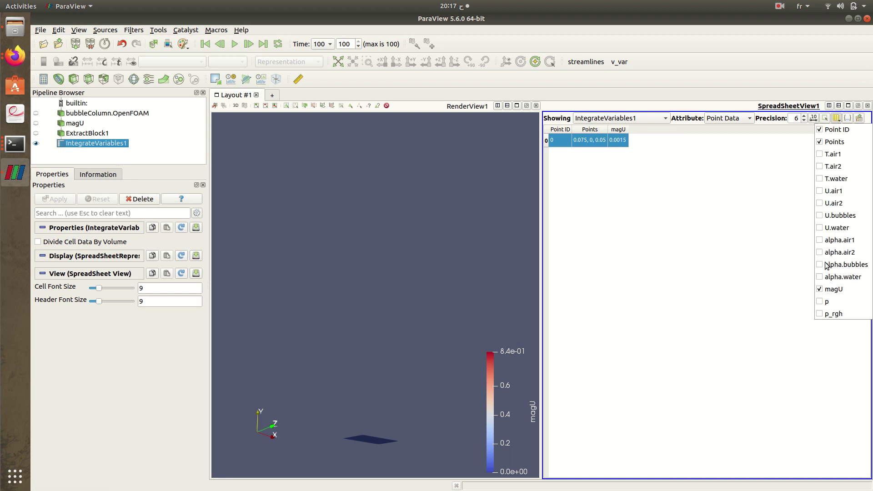
left_click(821, 216)
left_click(685, 197)
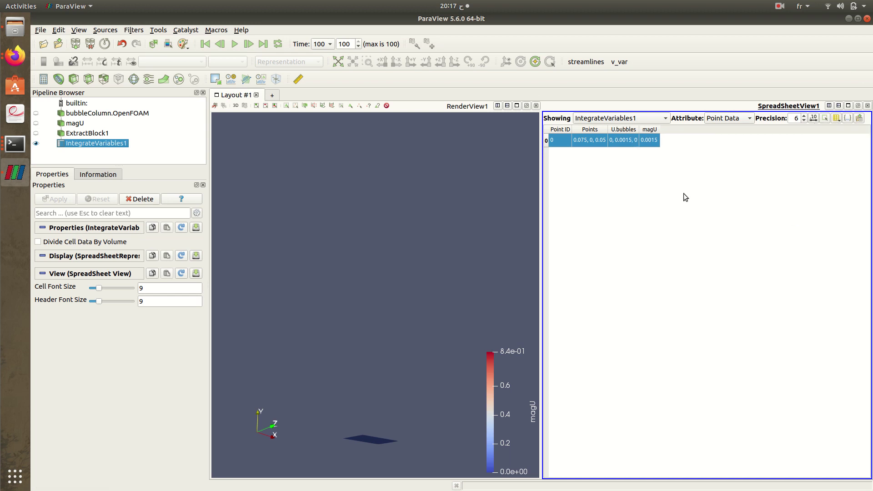
left_click_drag(639, 129, 675, 129)
left_click(612, 155)
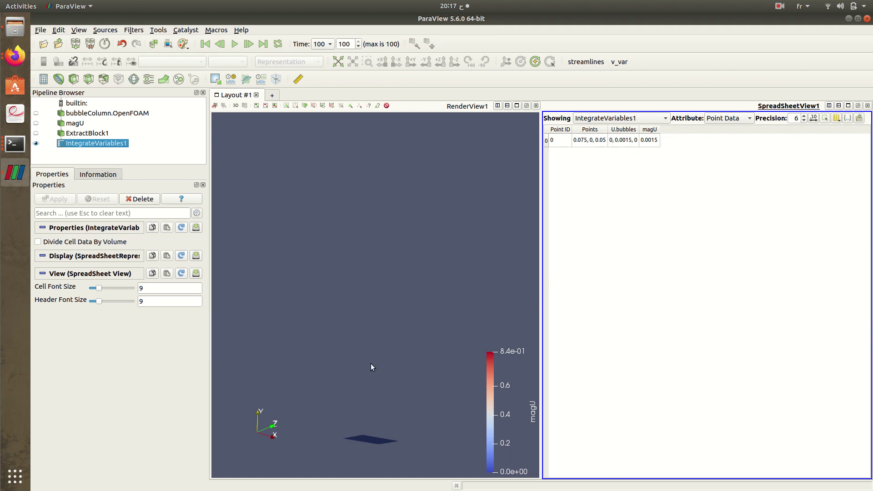
- Inspect the inlet patch from different angles and set the spreadsheet attribute to Cell Data to read the inlet area
left_click_drag(381, 456, 353, 440)
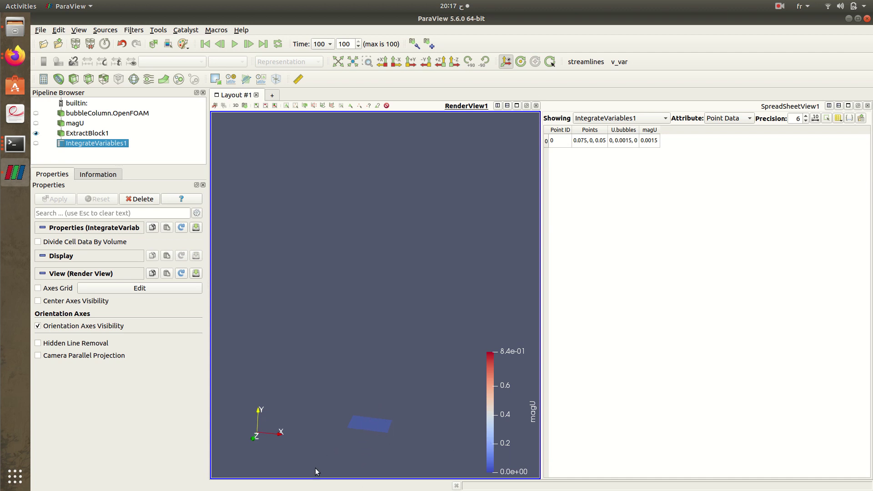
left_click(651, 141)
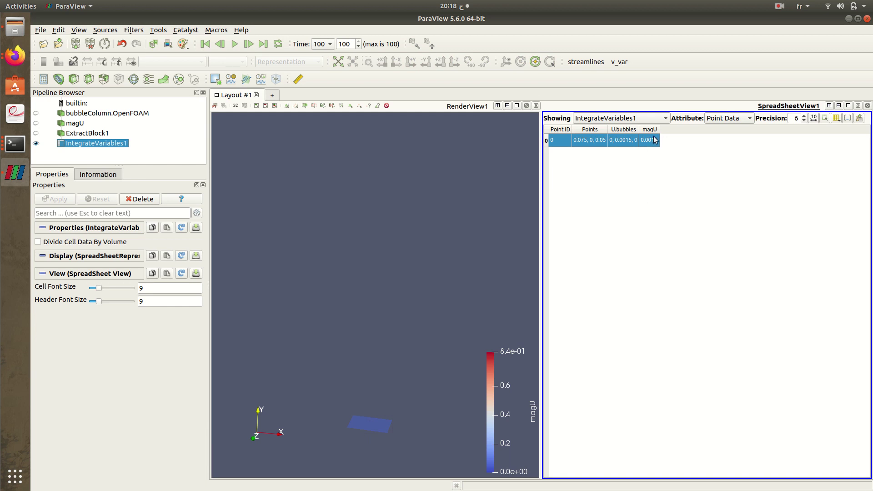
left_click_drag(397, 308, 431, 340)
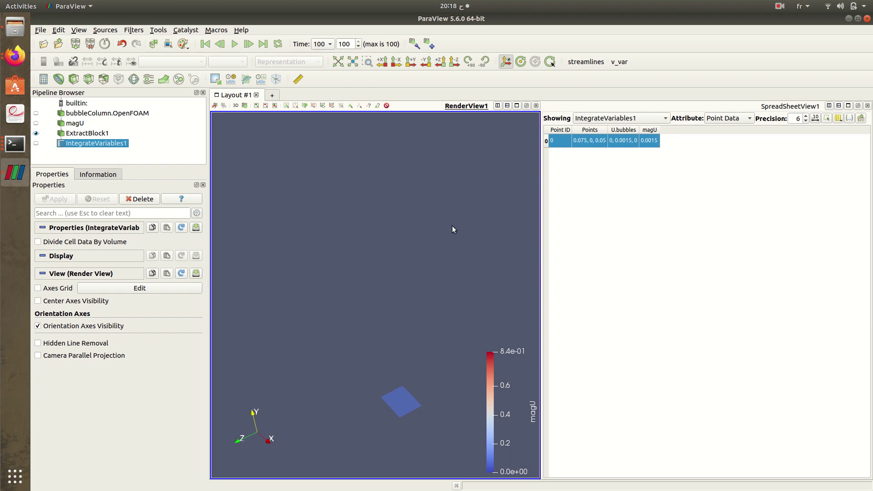
left_click(742, 119)
left_click(720, 130)
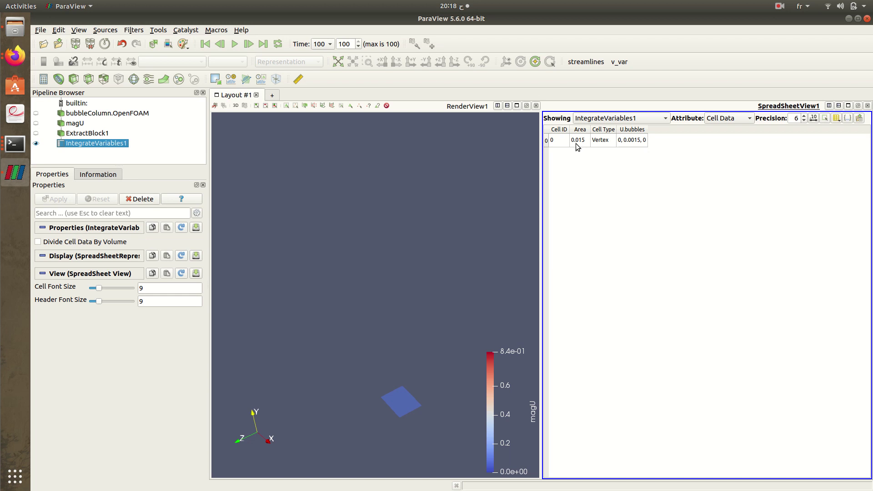
- Check the inlet velocity in the U.air1 file from the bubbleColumn case's 0 folder, and return to ParaView
left_click(15, 28)
double_click(172, 46)
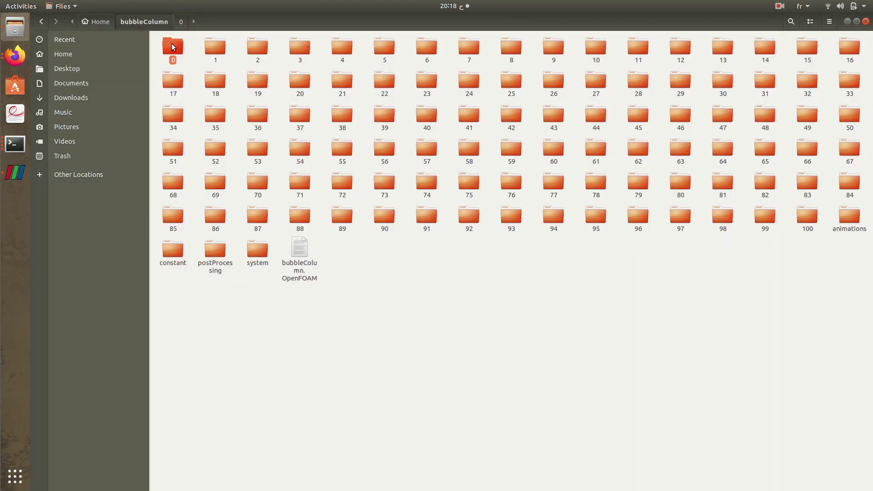
double_click(764, 48)
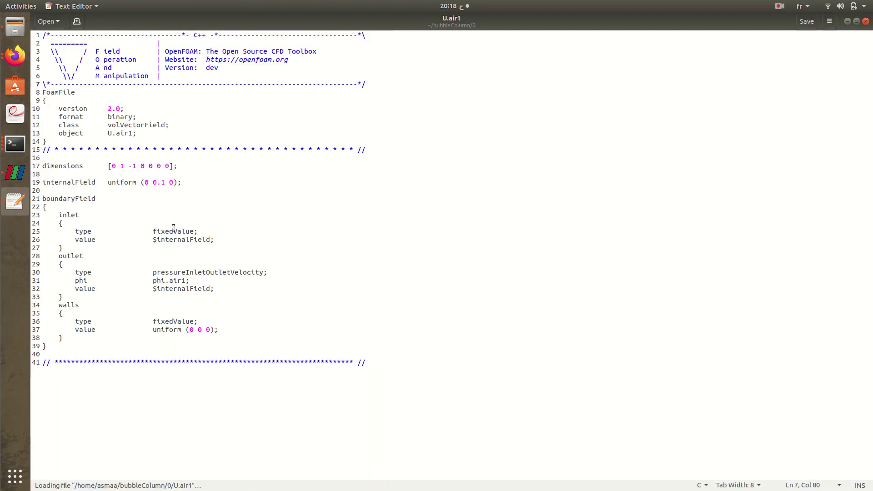
left_click_drag(153, 182, 171, 183)
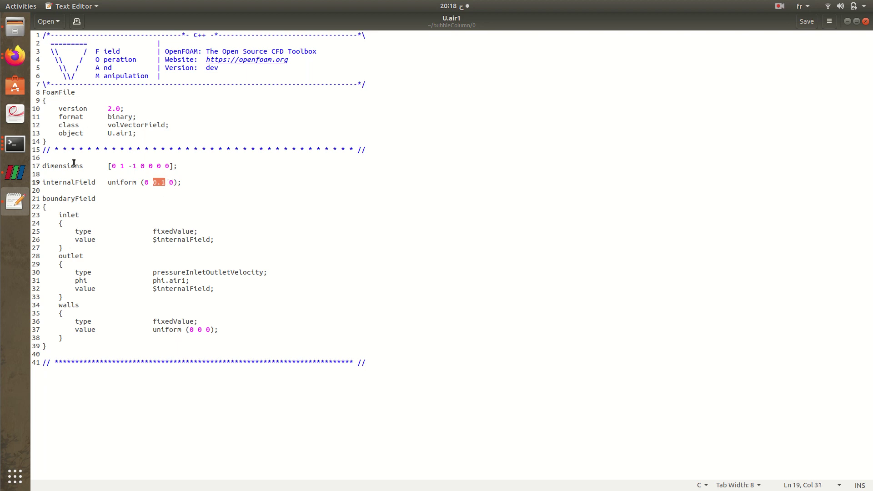
left_click(15, 172)
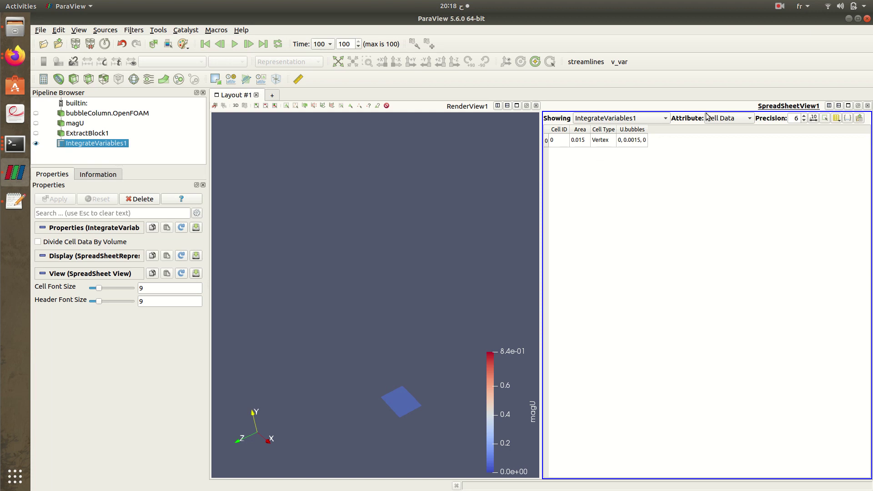
- Set the spreadsheet attribute back to Point Data and check the integrated magU value
left_click(737, 120)
left_click(726, 108)
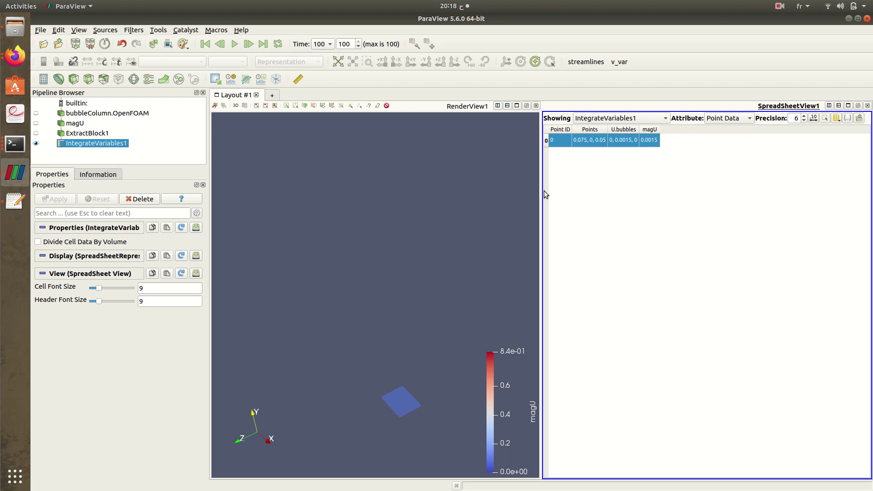
left_click(657, 299)
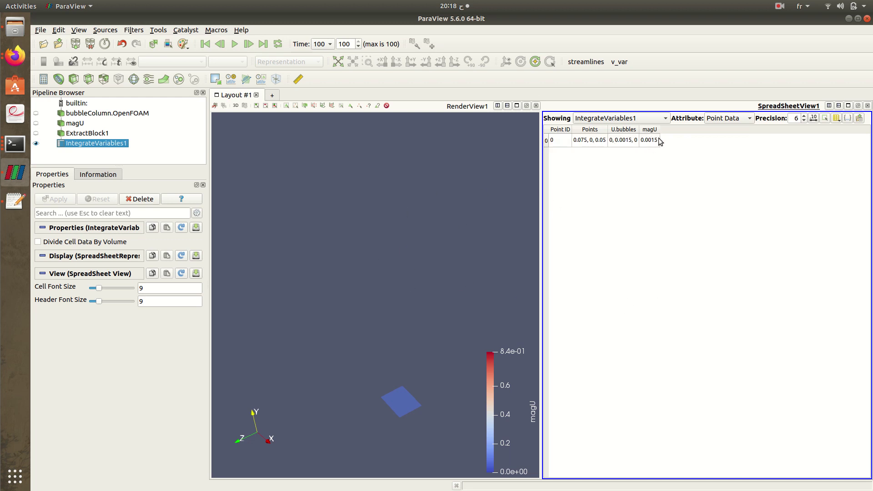
- Apply a Plot Data Over Time filter to IntegrateVariables1 and close the output messages window
left_click(371, 313)
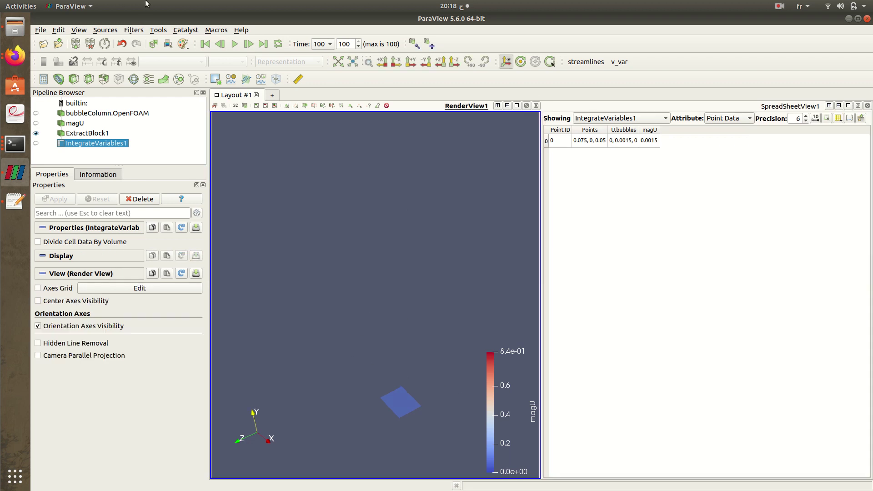
left_click(134, 30)
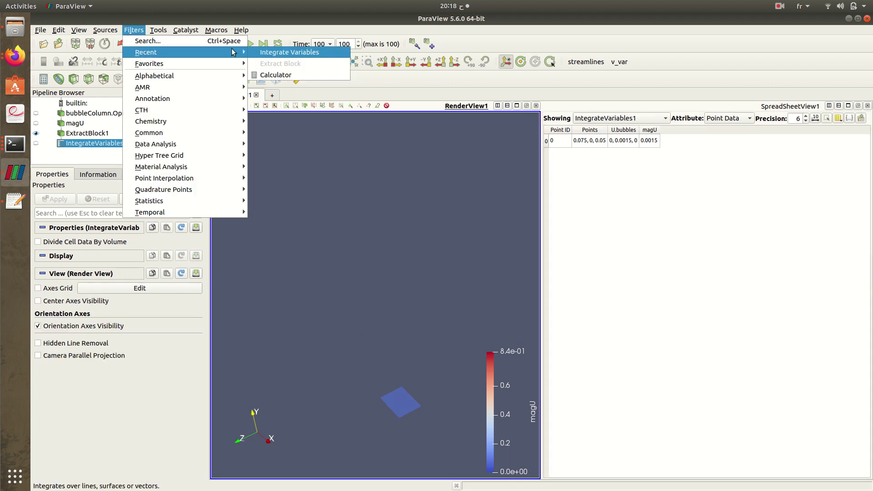
left_click(196, 40)
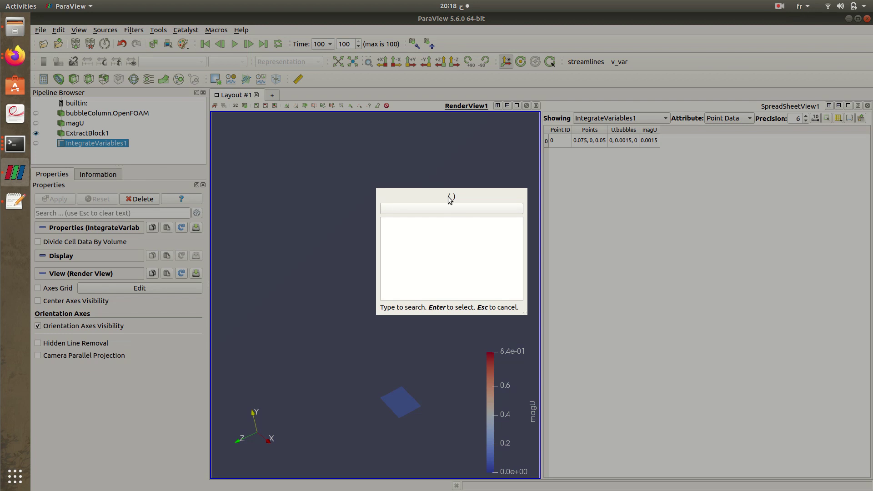
type("plot")
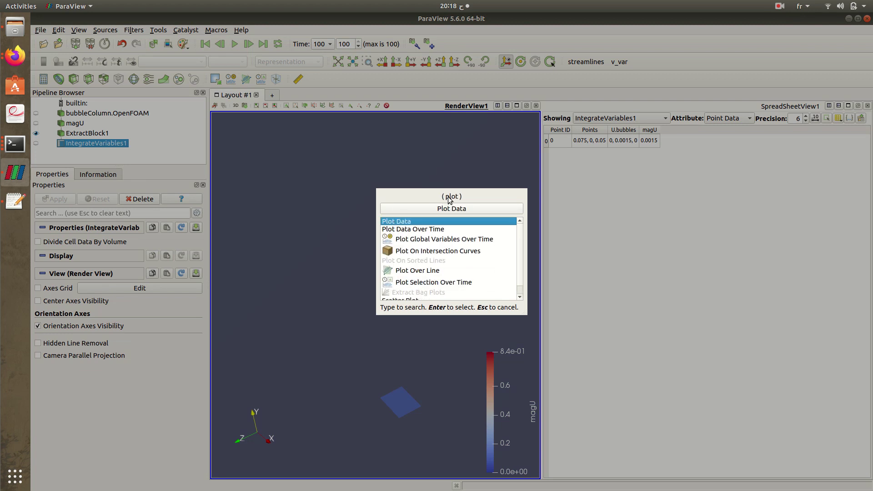
key("Down")
key("Return")
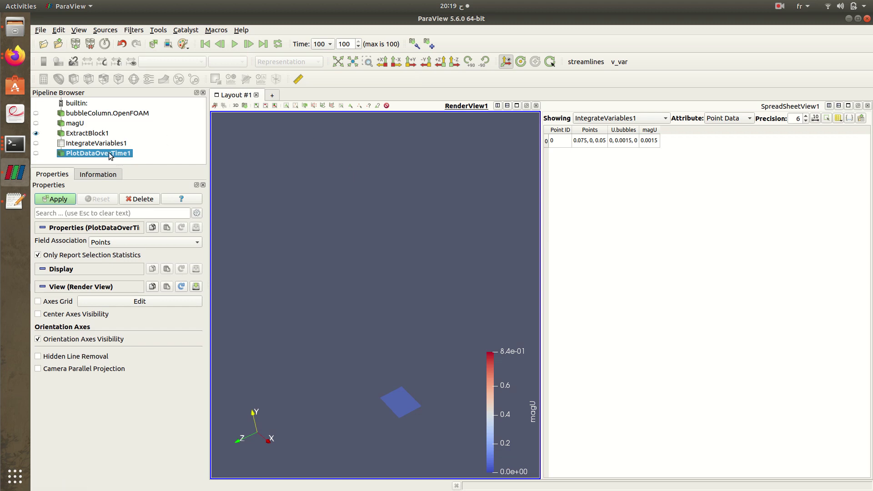
left_click(66, 201)
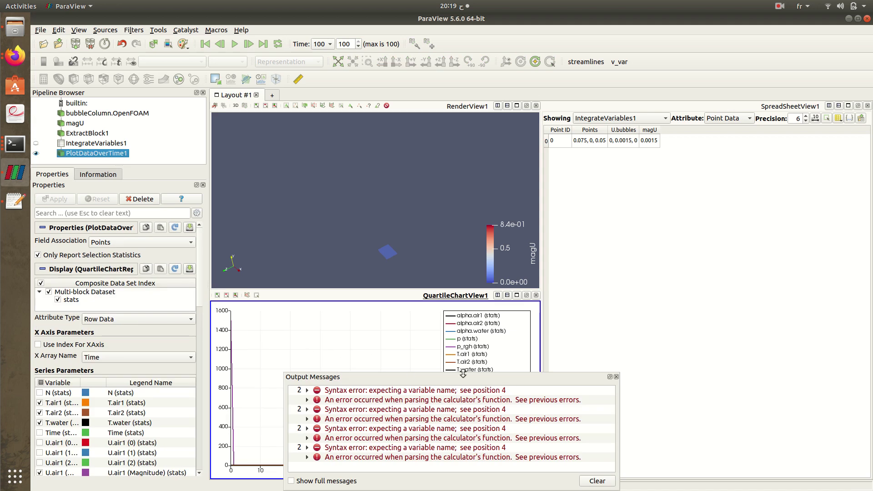
left_click(597, 482)
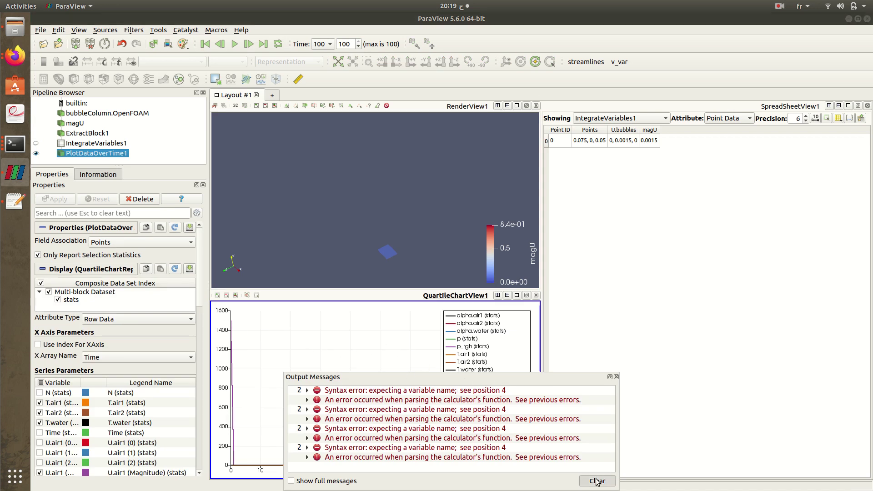
left_click(617, 377)
- Turn off all series in the time plot and look through the list of available variables
scroll(201, 293, "down", 4)
left_click(41, 283)
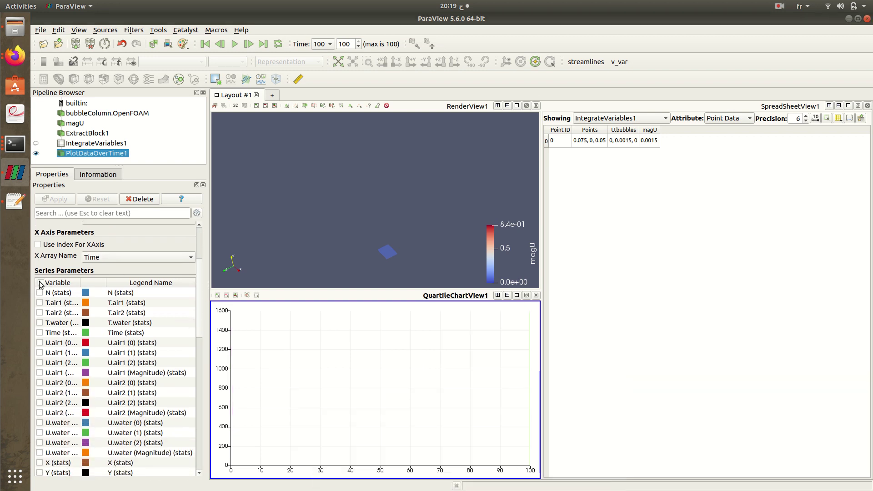
scroll(202, 271, "down", 5)
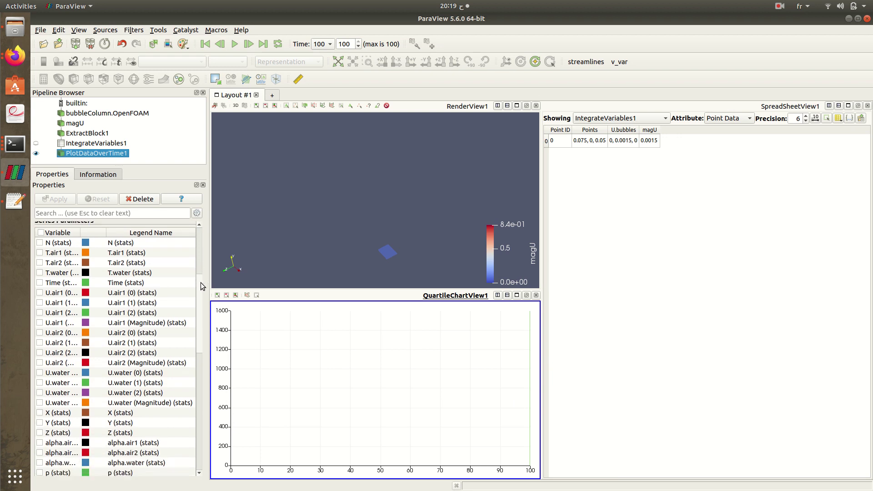
scroll(203, 302, "up", 2)
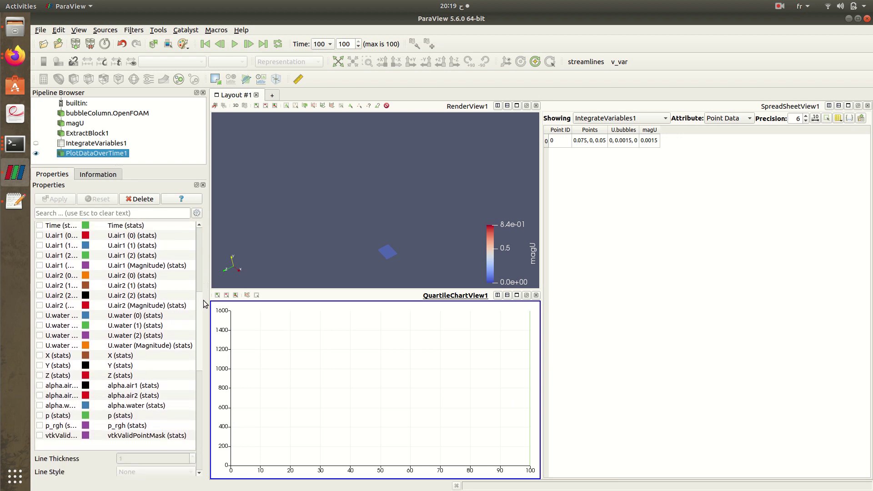
scroll(199, 281, "up", 2)
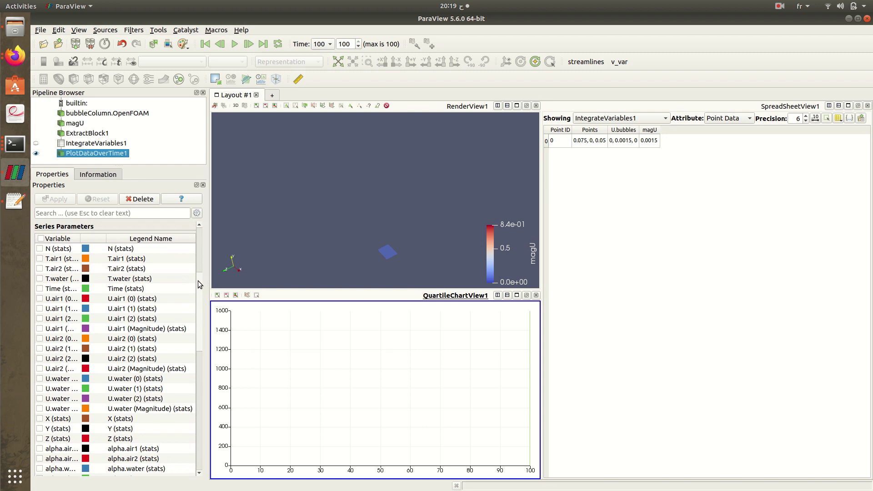
scroll(198, 283, "down", 1)
scroll(198, 285, "down", 2)
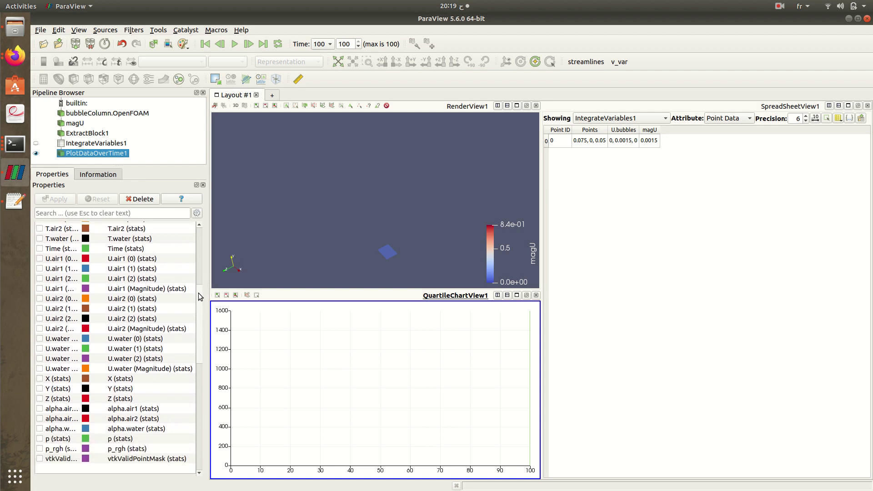
- Widen the series list to show full variable names and turn on every series in the time plot
left_click_drag(209, 275, 300, 285)
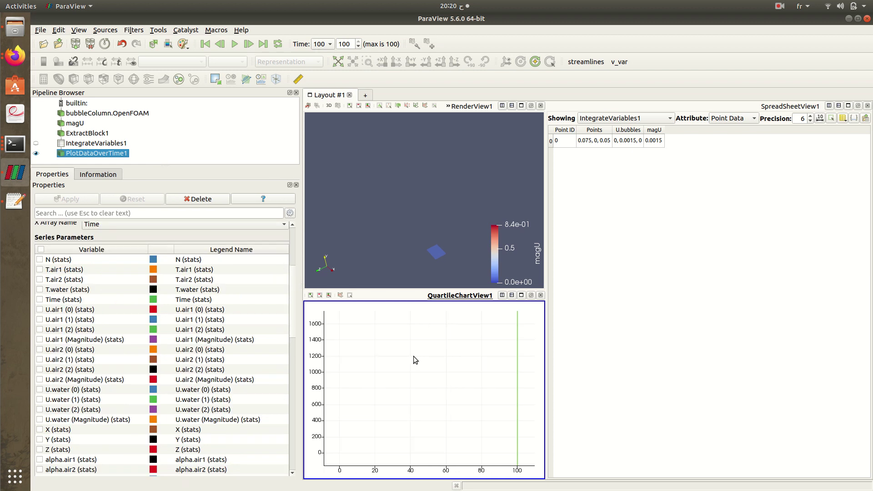
scroll(413, 357, "down", 5)
scroll(409, 358, "up", 3)
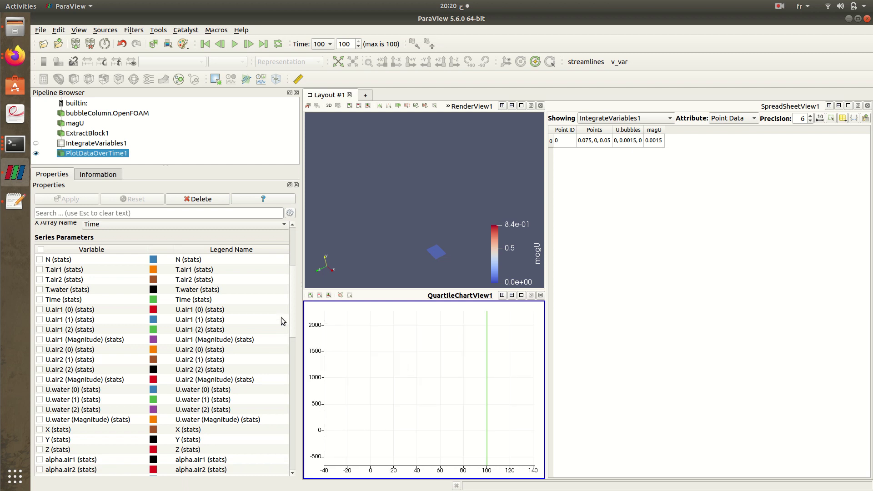
scroll(296, 313, "down", 1)
left_click(41, 247)
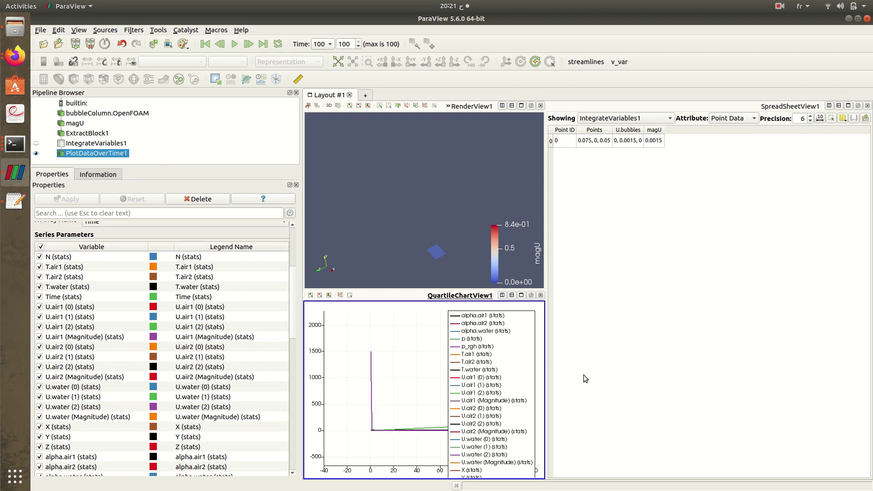
scroll(493, 396, "down", 2)
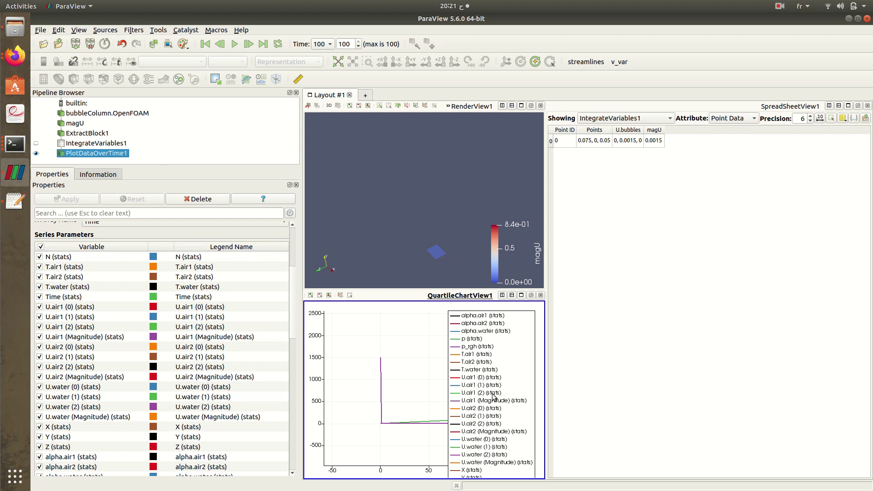
- Enlarge the time plot to examine its curves, restore the layout and look through the rest of the series list
left_click(522, 295)
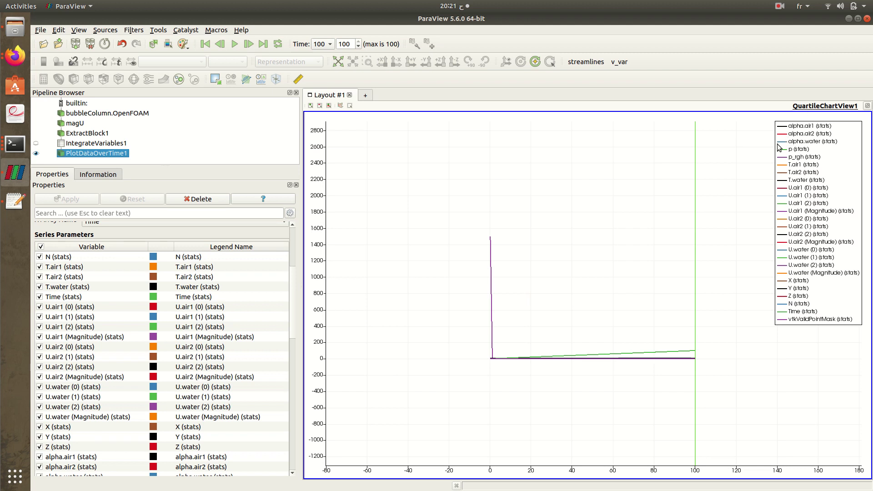
left_click(867, 107)
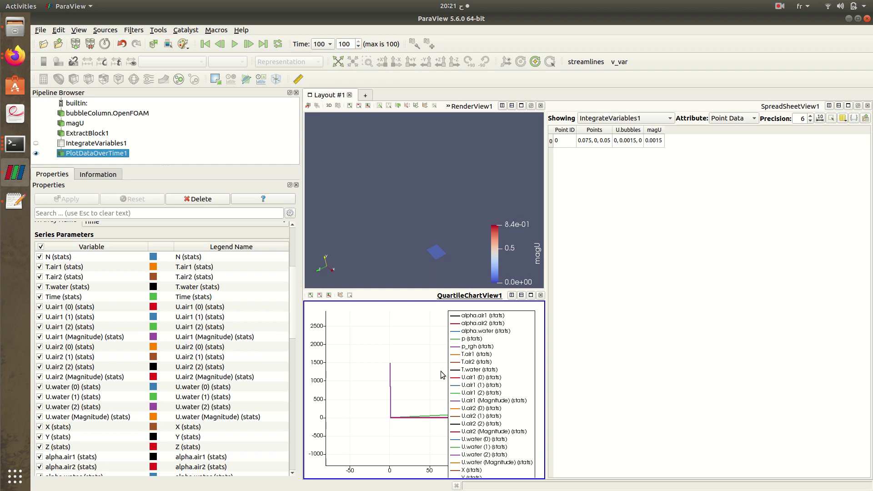
scroll(293, 304, "up", 1)
mouse_move(294, 303)
left_mouse_down()
mouse_move(296, 270)
mouse_move(299, 311)
left_mouse_up()
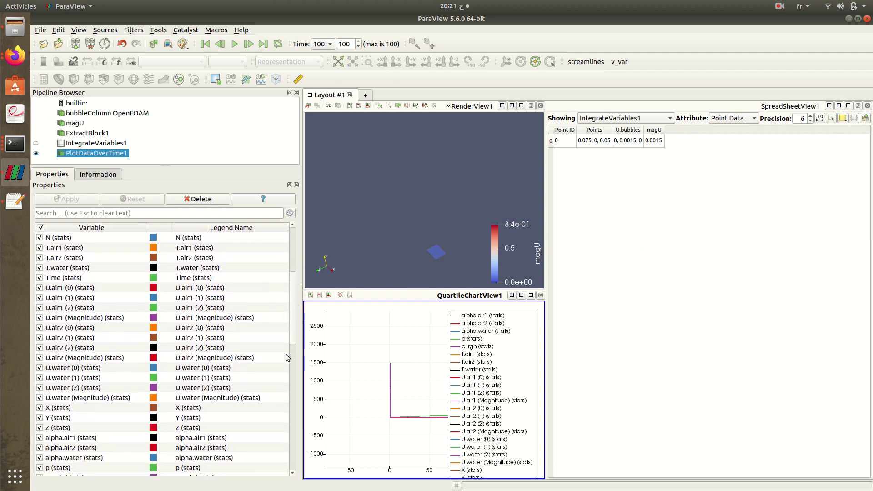
left_click_drag(293, 325, 292, 358)
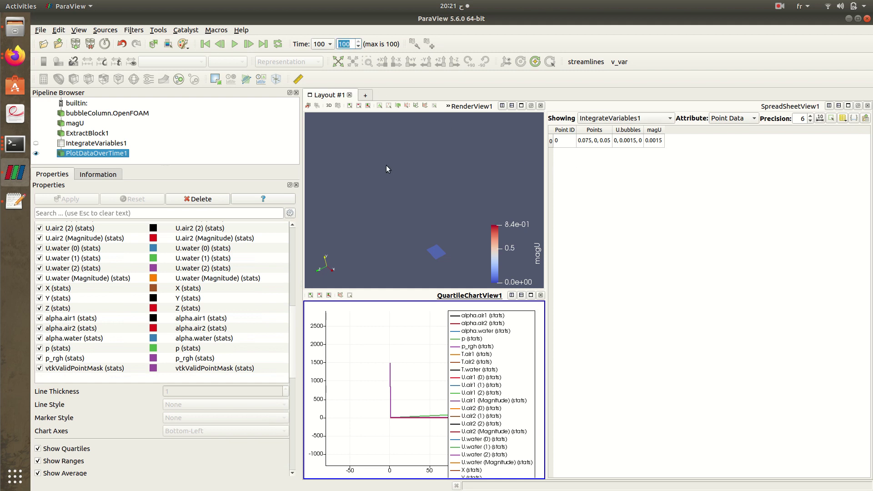
left_click(395, 176)
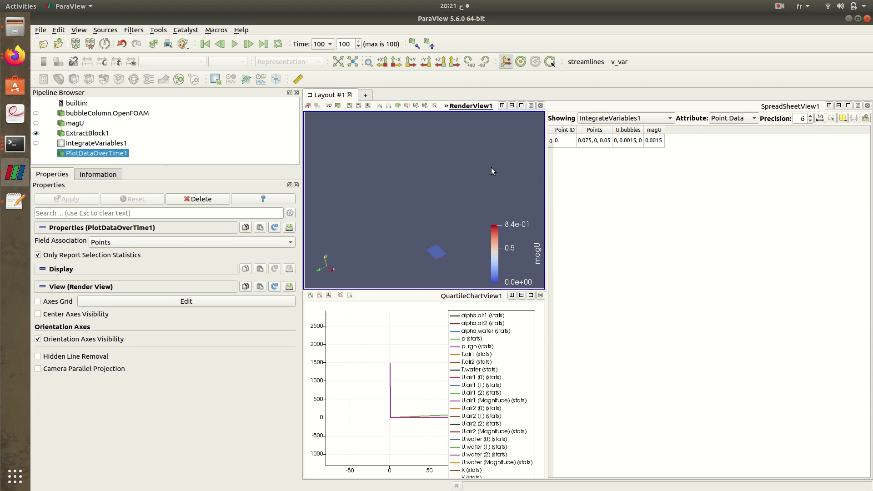
- Close ParaView and open the bubbleColumn case folder in the file manager
left_click(867, 19)
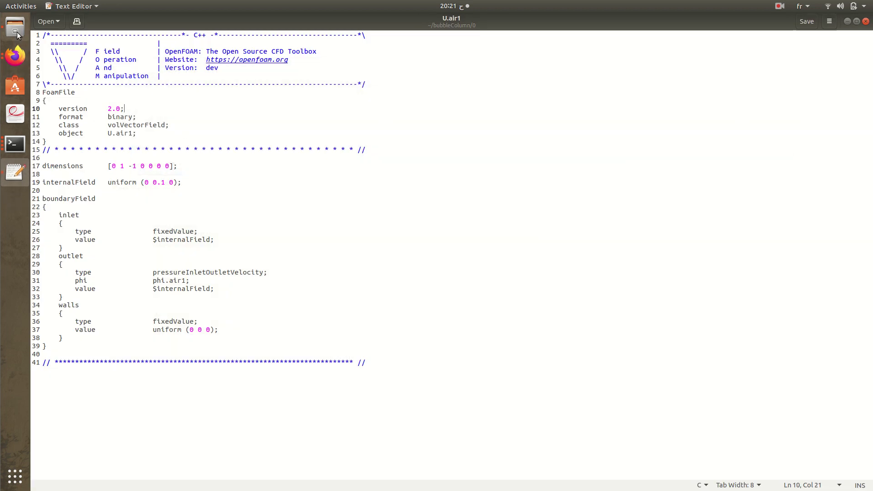
left_click(15, 27)
left_click(378, 133)
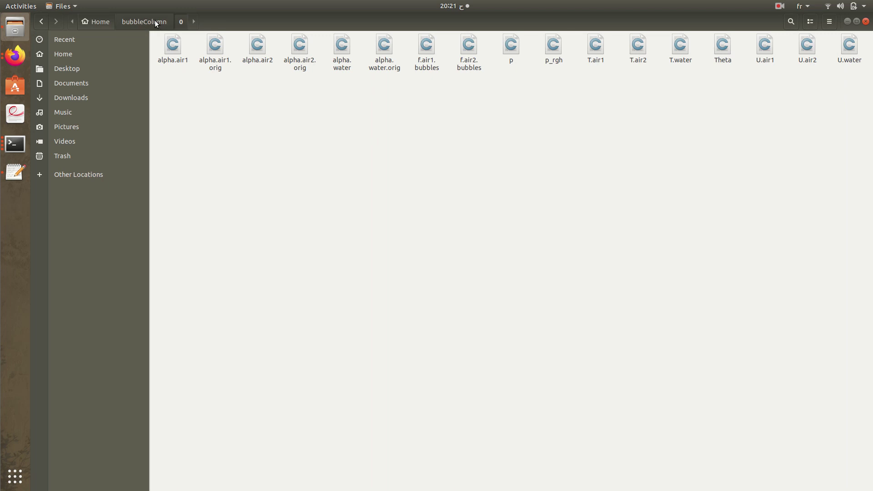
left_click(155, 20)
- Copy folder 0 into postProcessing, merging it with the existing 0 folder, and delete folder 0 from the bubbleColumn case folder
left_click_drag(172, 47, 227, 258)
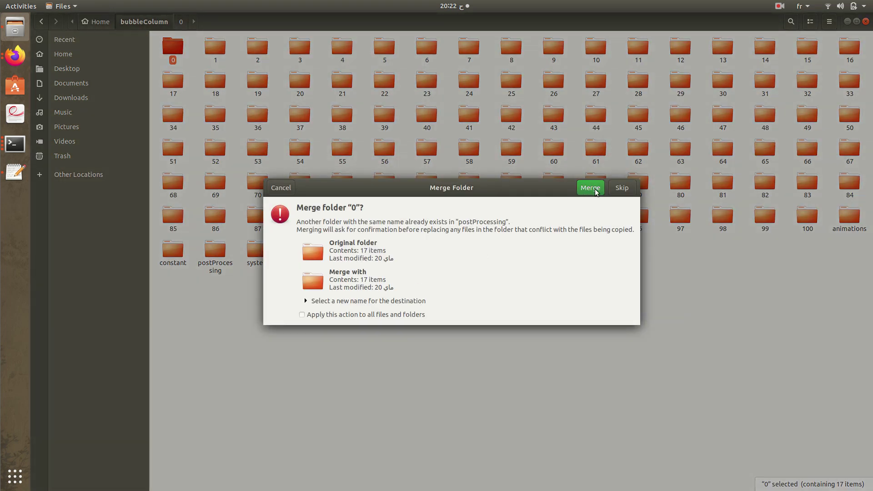
left_click(592, 190)
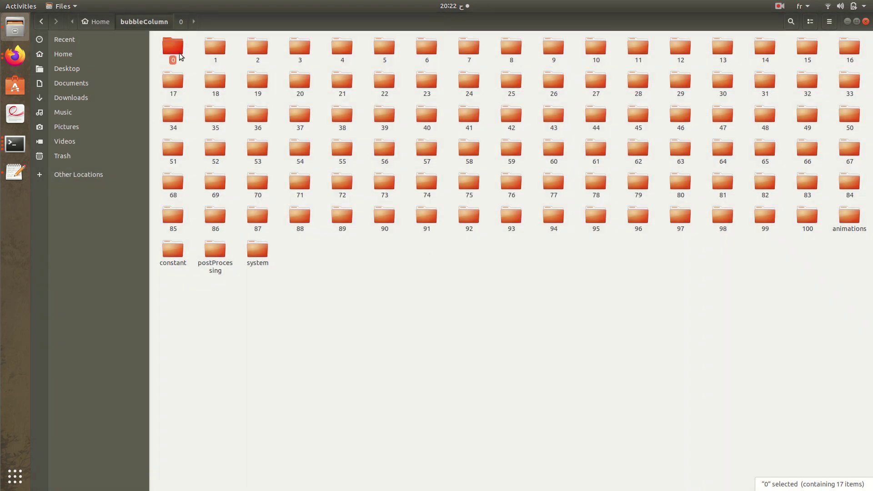
type("=")
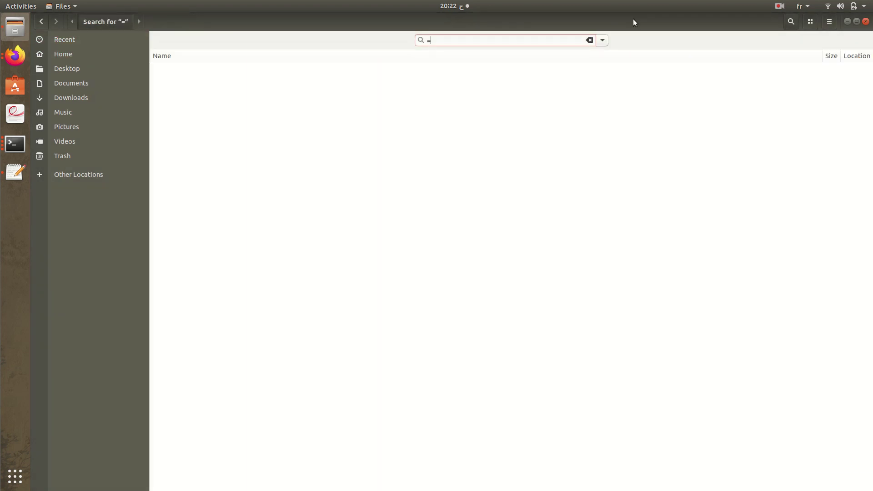
left_click(791, 22)
left_click(172, 47)
key("Delete")
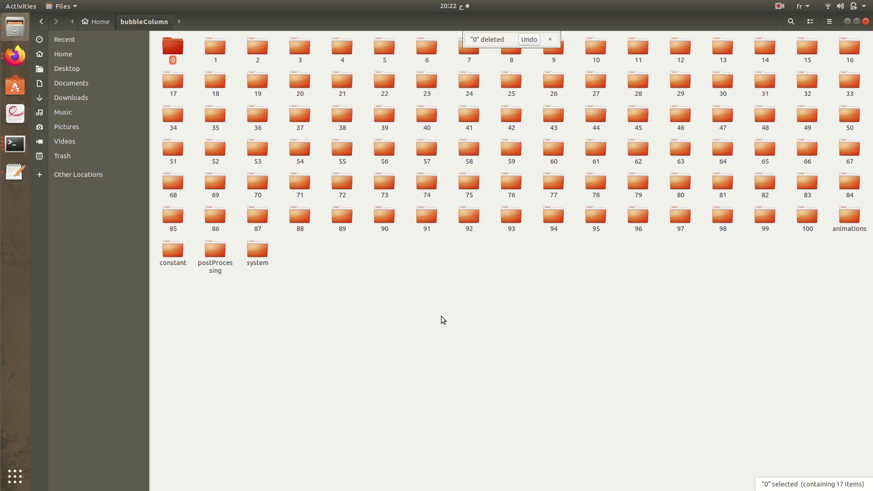
- Run paraFoam from a terminal in the bubbleColumn folder and load the case at its last time step
right_click(387, 274)
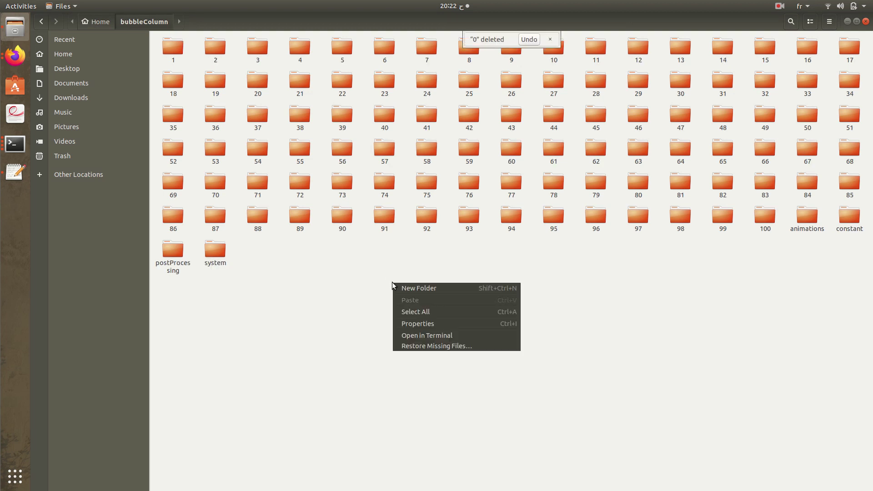
left_click(418, 333)
left_click_drag(188, 44, 462, 200)
type("paraFoam")
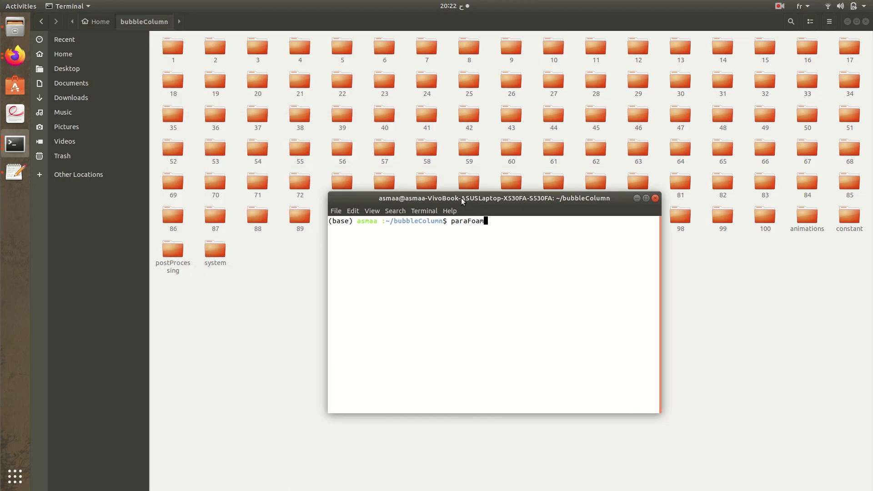
key("Return")
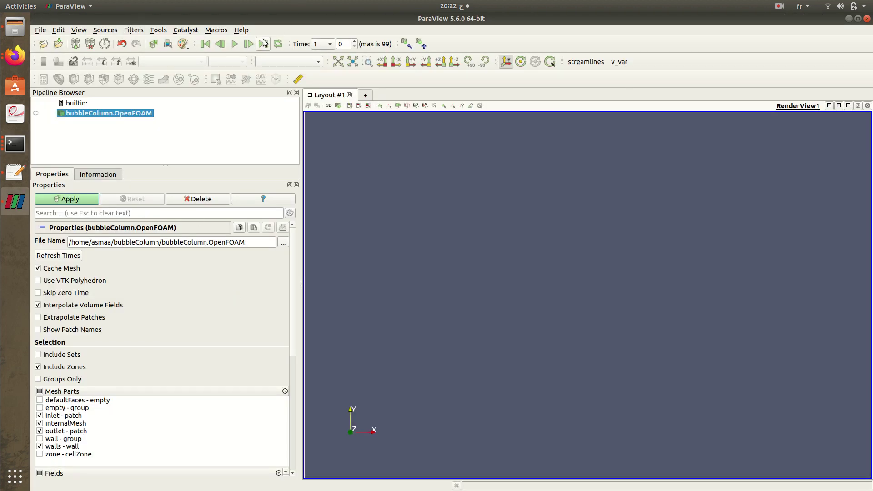
left_click(67, 199)
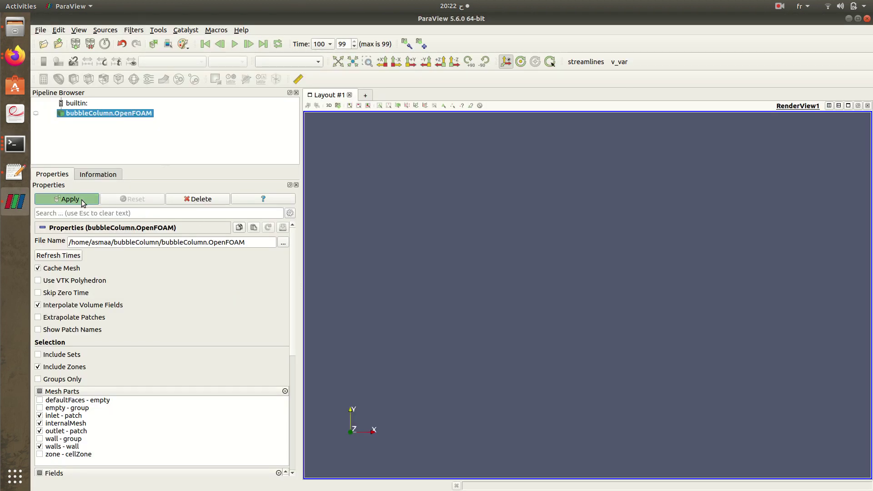
- Add a Calculator filter to the case with result array magU and expression mag(U.bubbles), and rename the filter magU
left_click(134, 30)
mouse_move(150, 53)
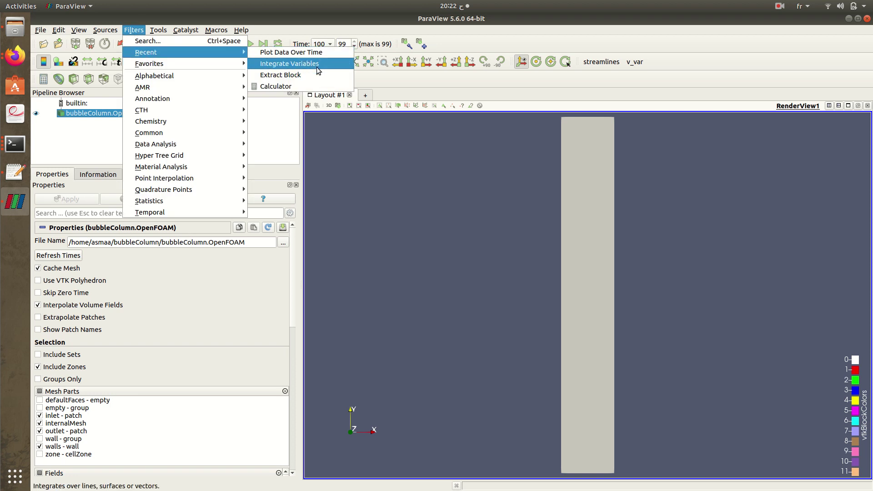
left_click(306, 86)
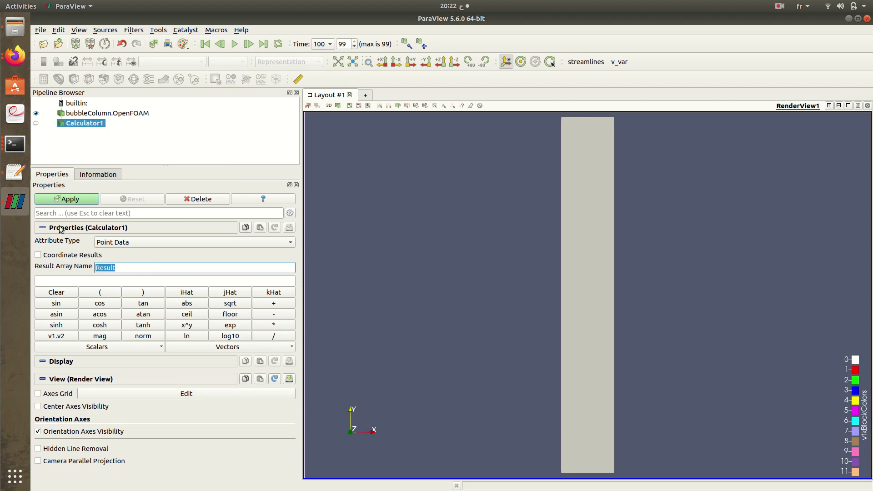
type("magU")
left_click(101, 335)
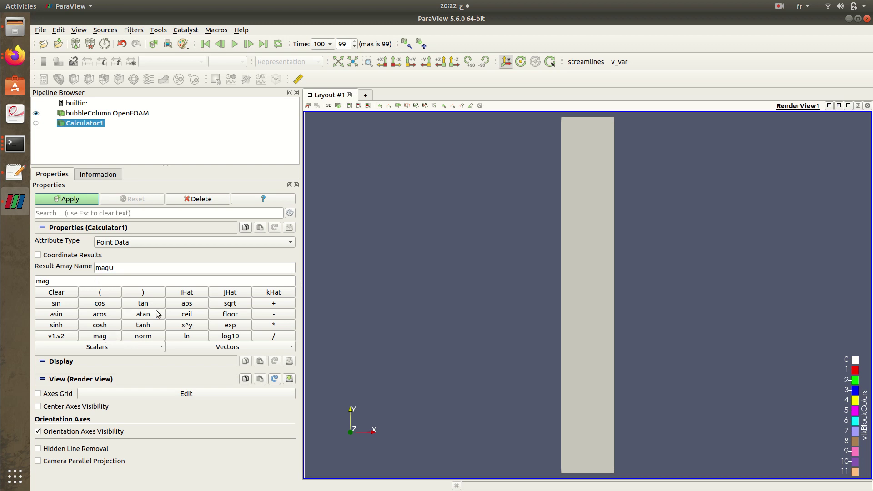
left_click(144, 282)
type("(")
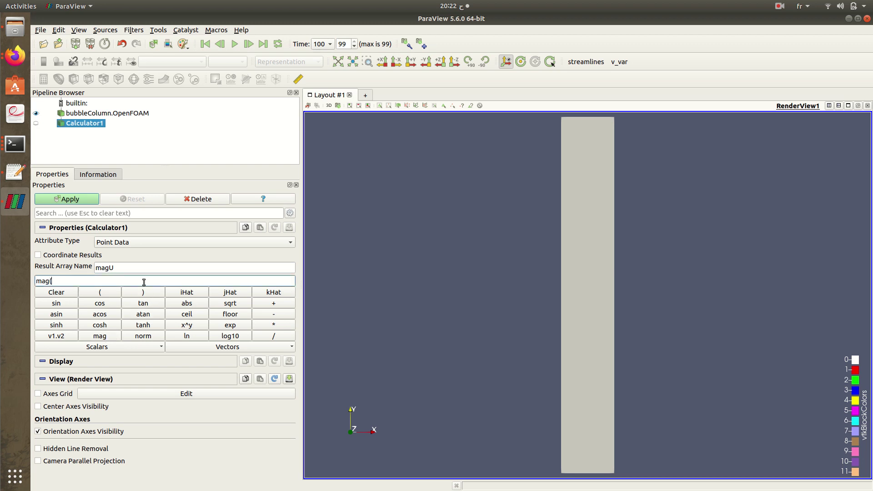
left_click(218, 349)
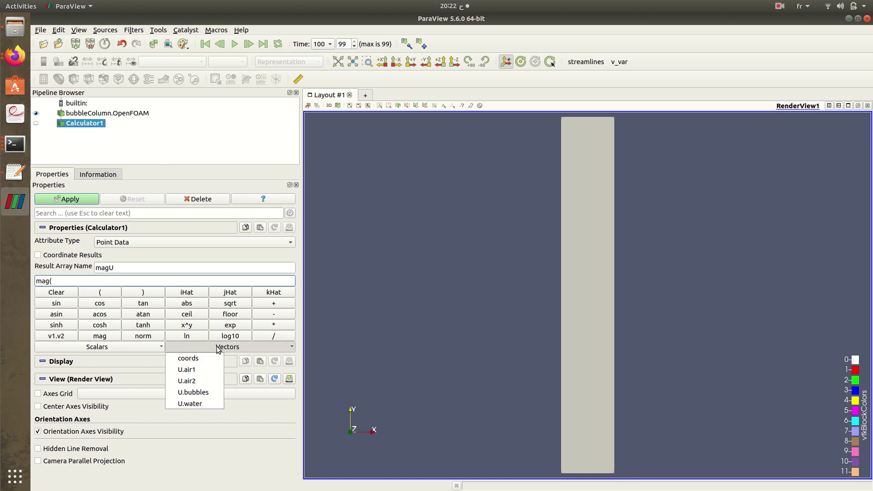
left_click(194, 393)
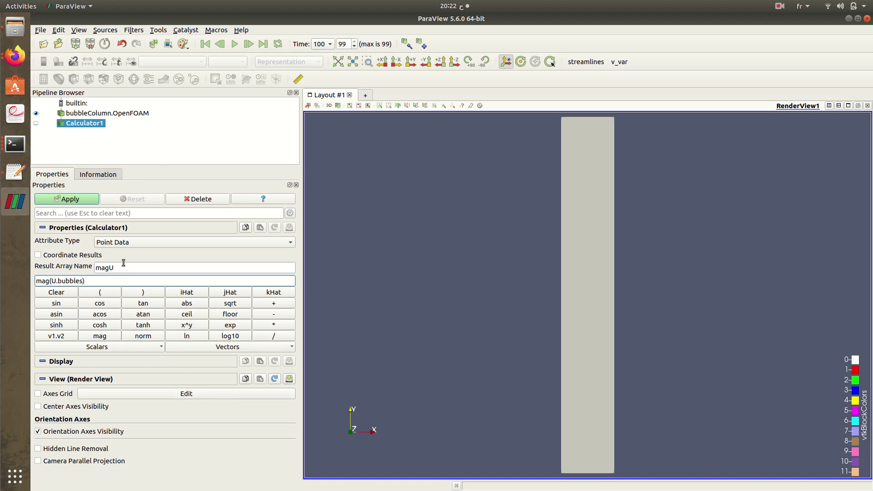
left_click(64, 200)
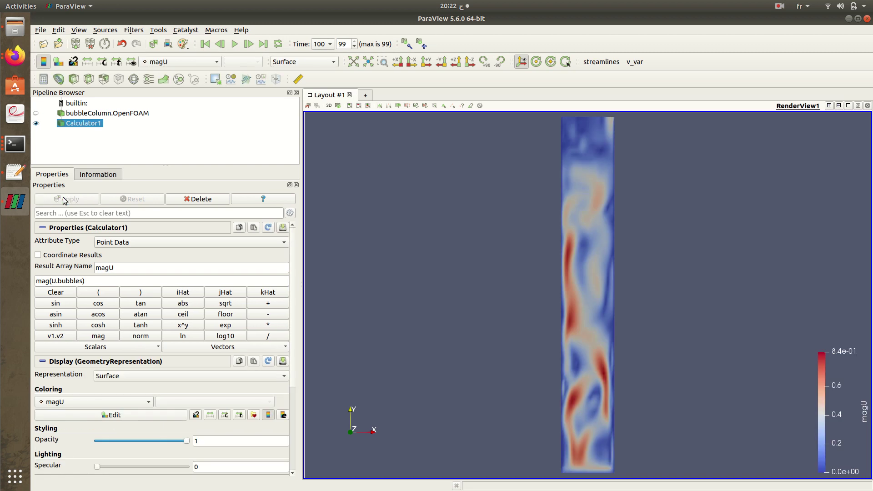
double_click(97, 123)
type("magU")
- Extract only the inlet patch from magU with an Extract Block filter
left_click(134, 29)
mouse_move(241, 54)
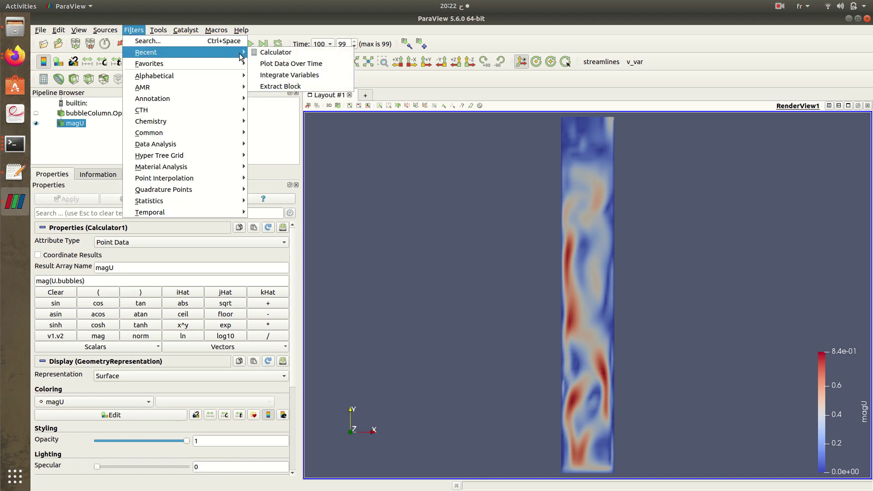
left_click(278, 86)
left_click(67, 282)
left_click(67, 200)
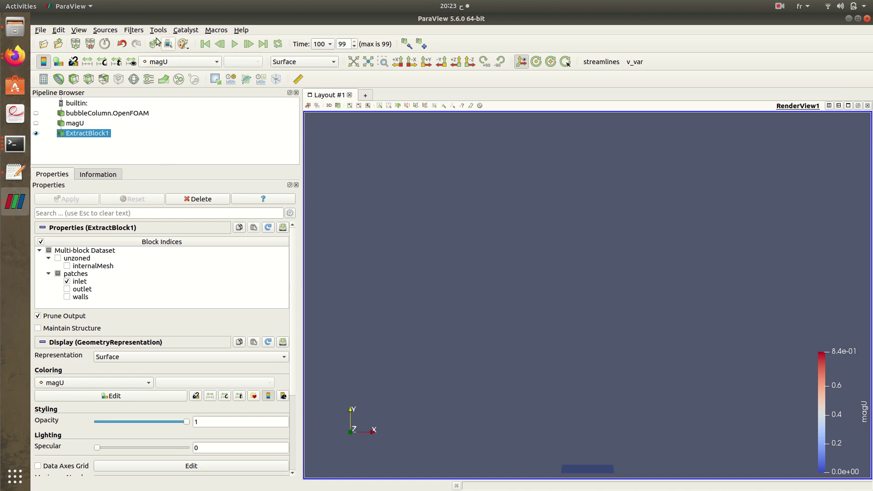
- Apply an Integrate Variables filter to the extracted inlet block and check the integrated magU value in the spreadsheet
left_click(134, 30)
mouse_move(158, 54)
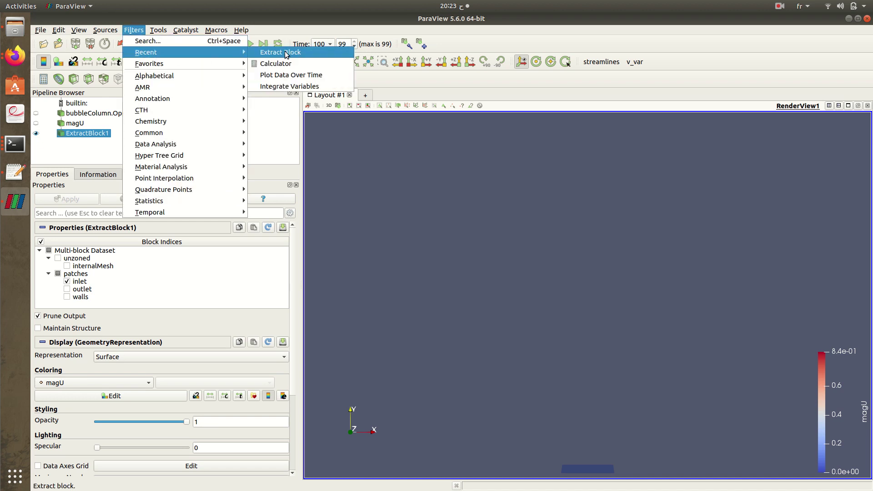
left_click(295, 86)
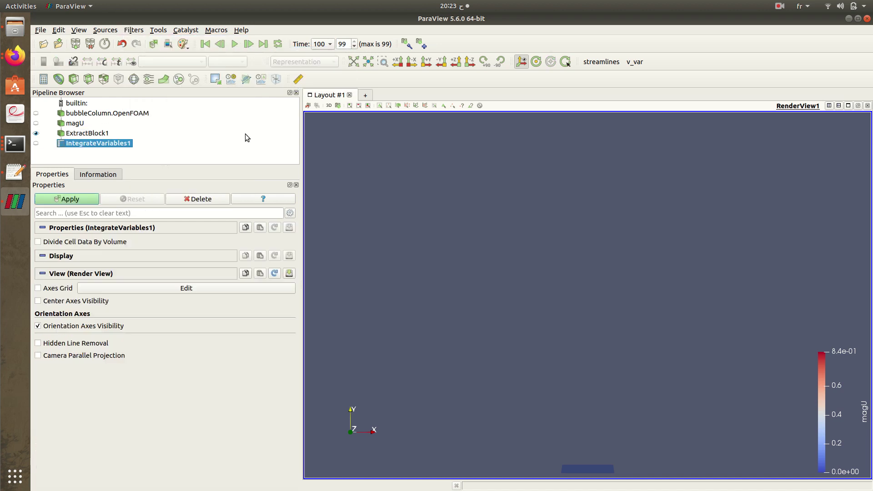
left_click(92, 200)
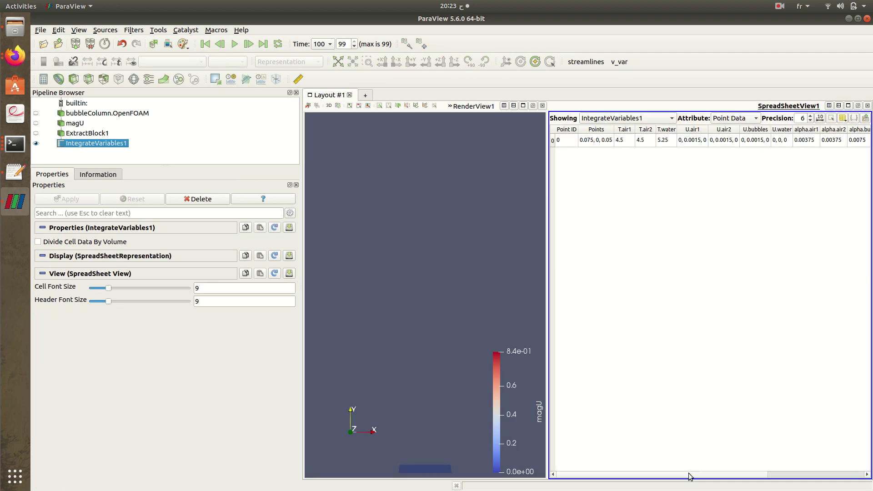
left_click_drag(689, 476, 789, 474)
left_click(823, 142)
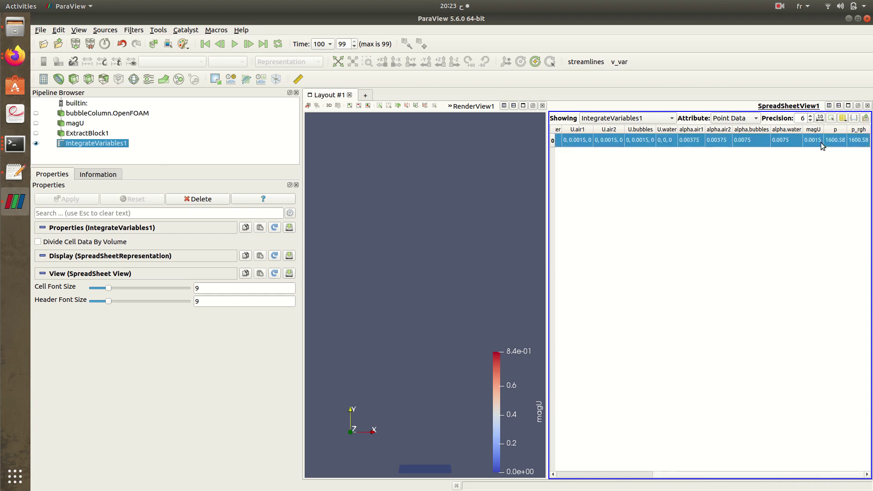
- Apply a Plot Data Over Time filter to the integrated inlet variables, with Points as the field association
left_click(133, 30)
mouse_move(139, 54)
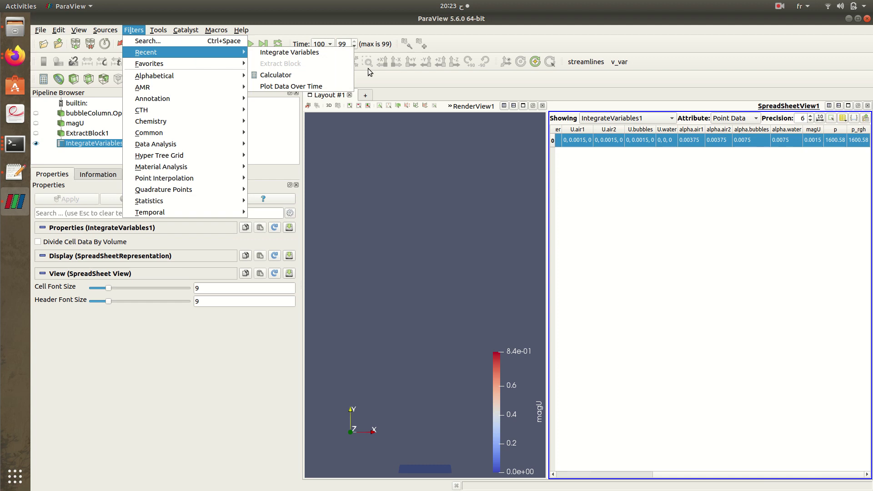
left_click(296, 84)
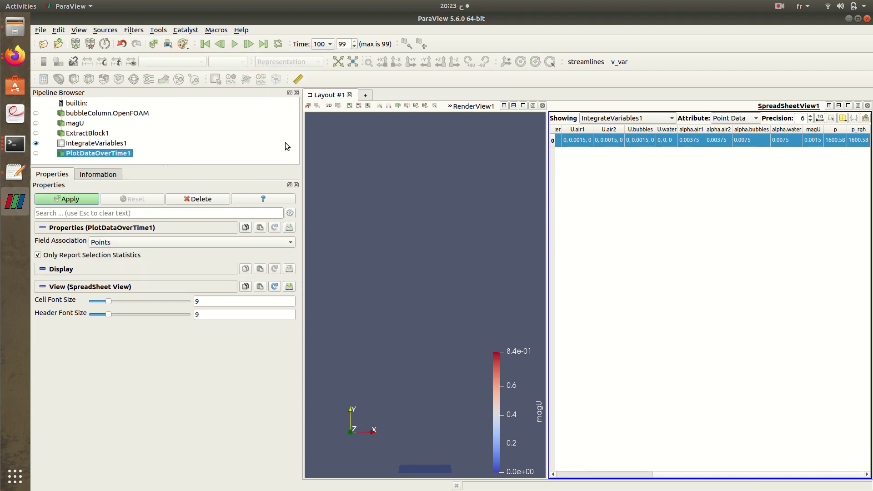
left_click(72, 201)
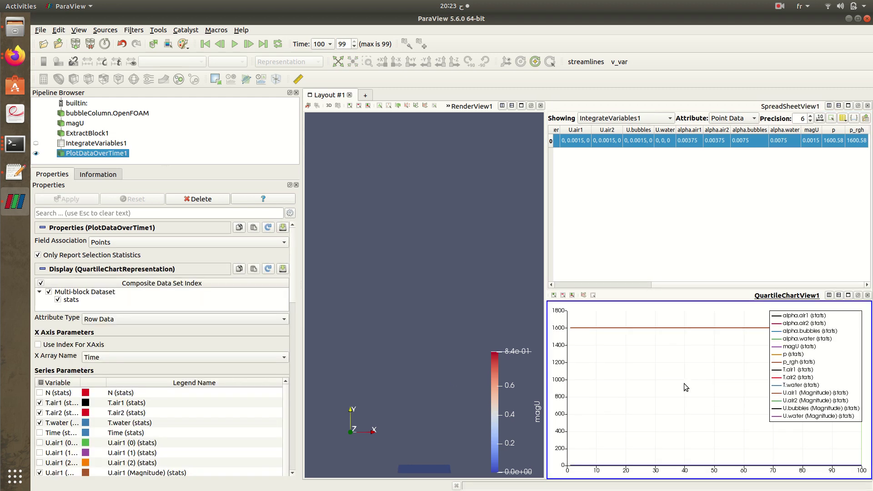
- Deselect all series of the plot over time, and enable only the magU (stats) series
scroll(291, 357, "down", 10)
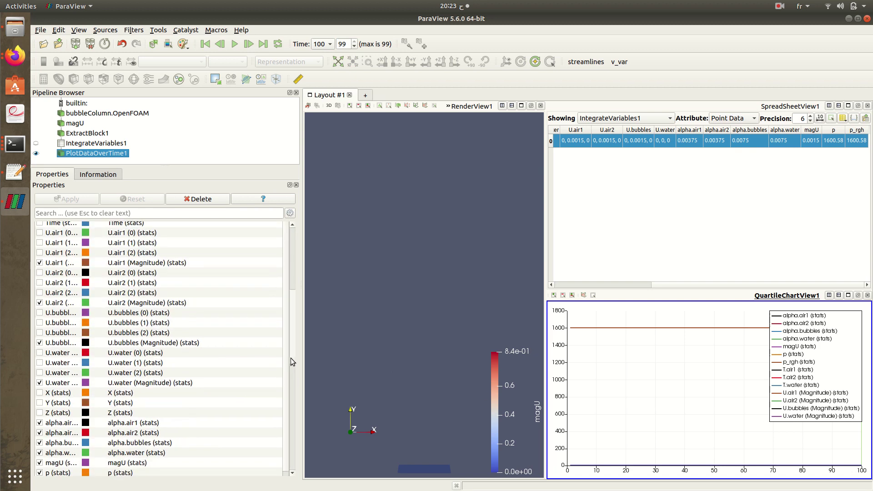
scroll(290, 379, "up", 5)
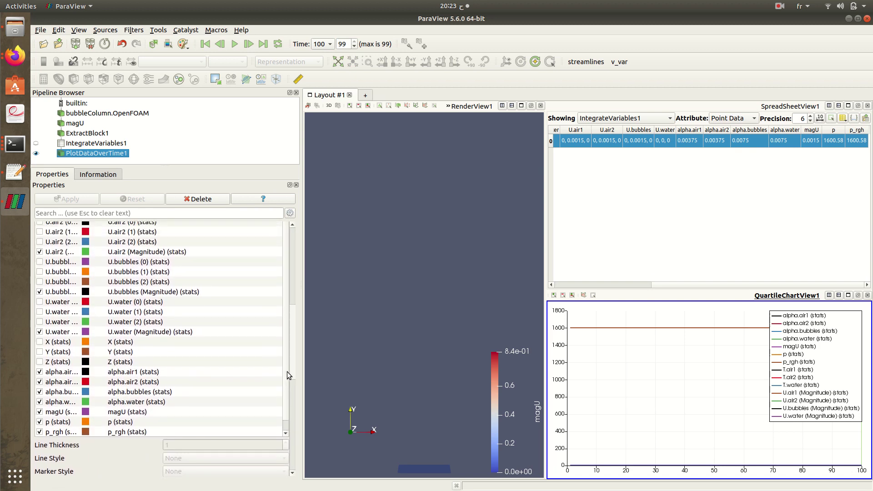
scroll(283, 340, "up", 1)
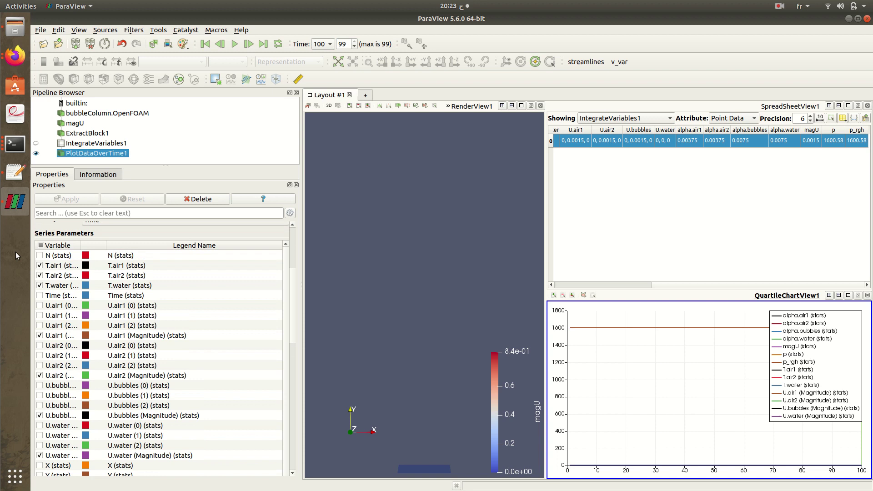
left_click(40, 245)
scroll(293, 274, "down", 5)
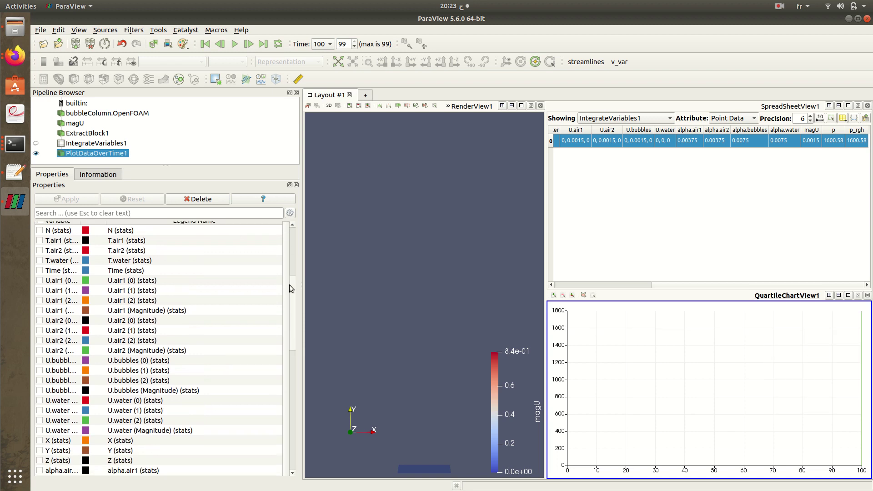
scroll(287, 297, "down", 2)
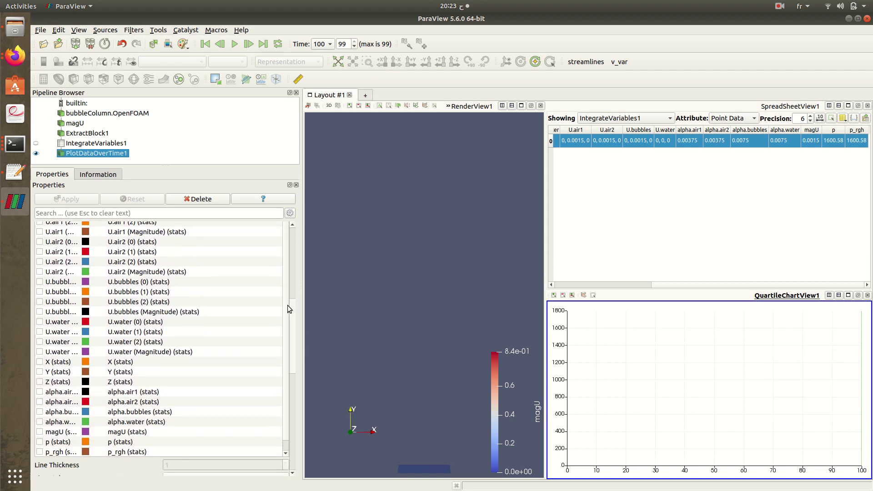
left_click(39, 430)
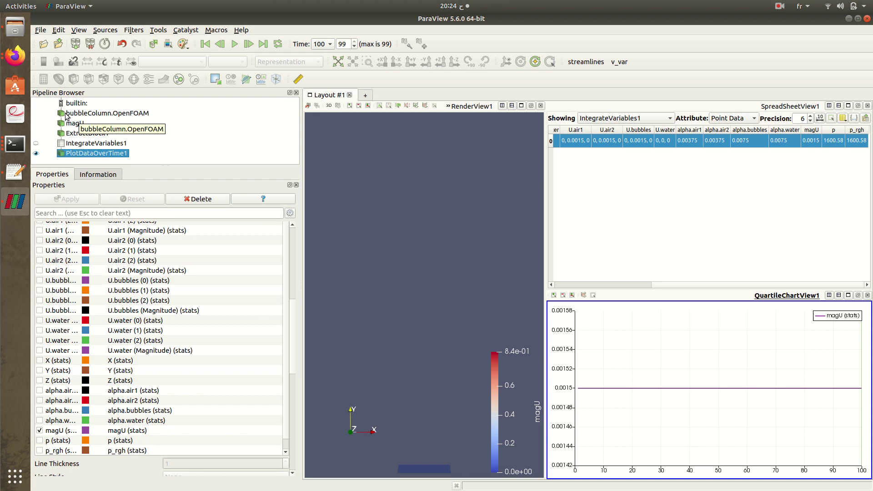
- Change the Extract Block filter to extract only the outlet patch instead of the inlet, and apply it
left_click(78, 133)
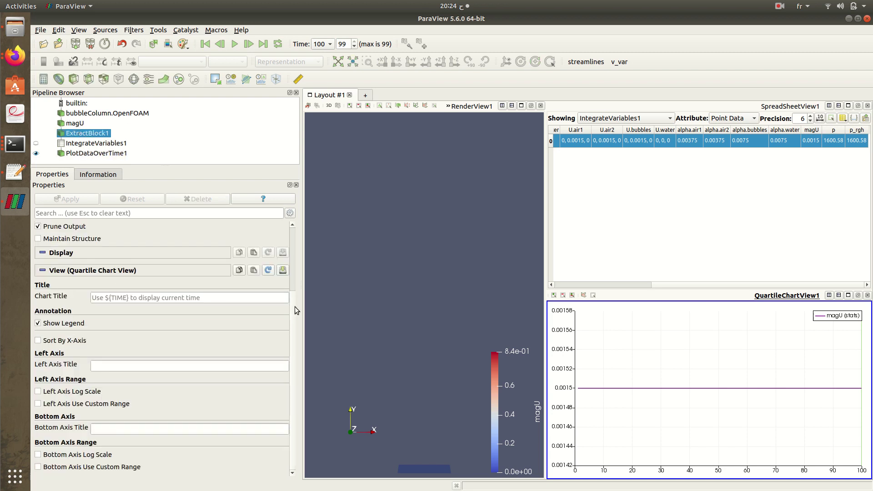
scroll(288, 280, "up", 4)
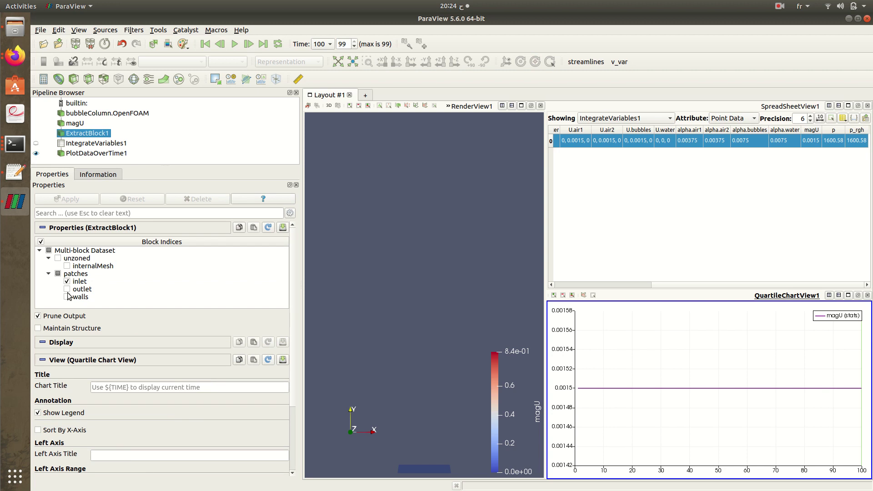
left_click(60, 226)
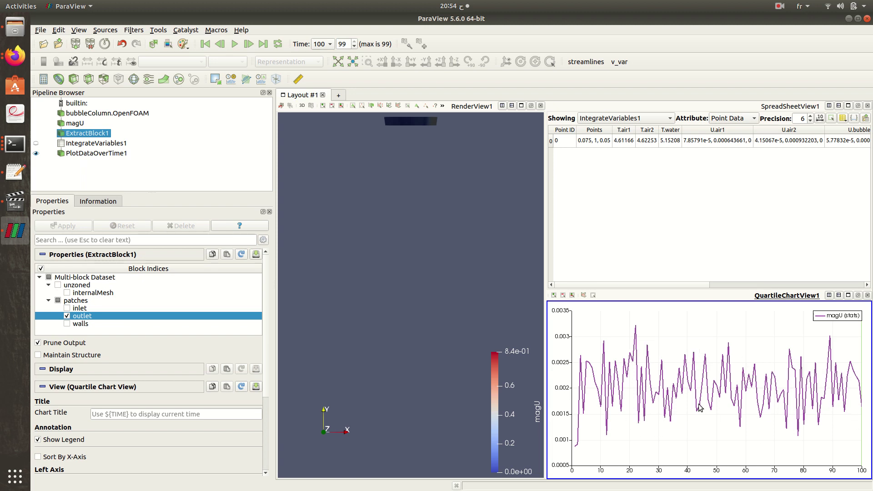
- Show the whole bubbleColumn case together with the extracted outlet in the render view, and colour the case by U.bubbles point data
left_click(444, 239)
left_click_drag(444, 243, 350, 140)
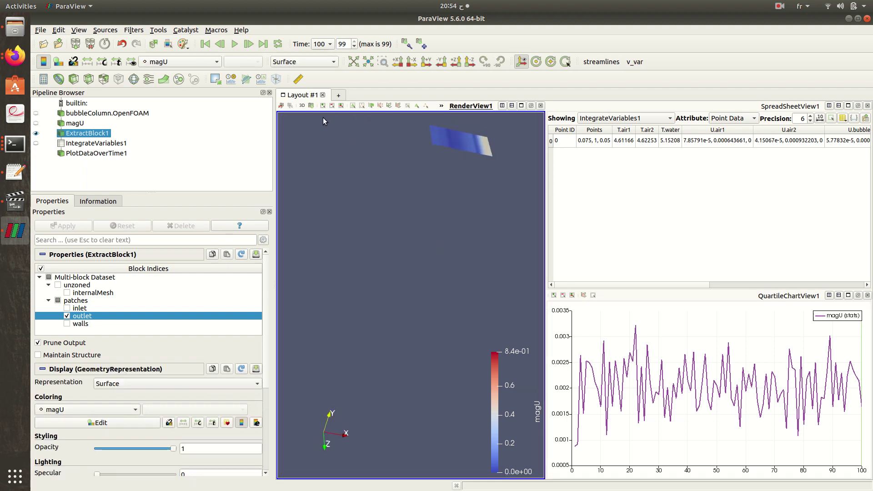
left_click(36, 114)
left_click_drag(415, 231, 368, 180)
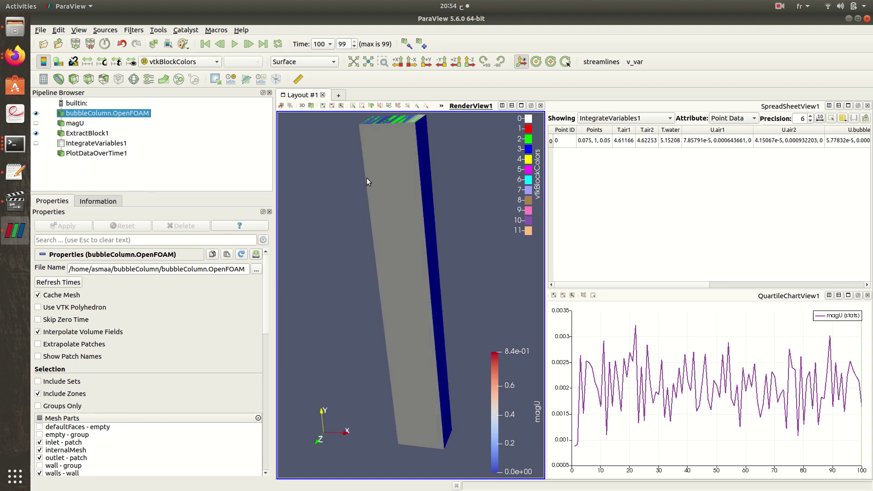
left_click(199, 61)
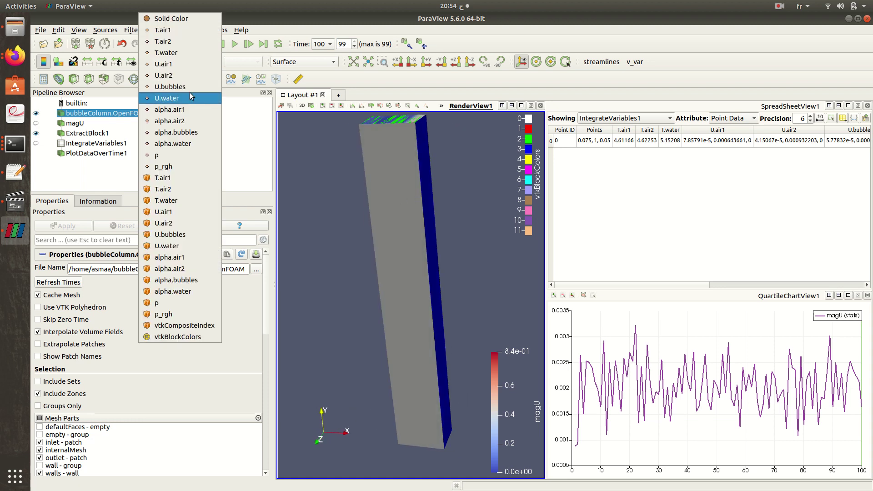
left_click(168, 87)
left_click_drag(346, 210, 368, 217)
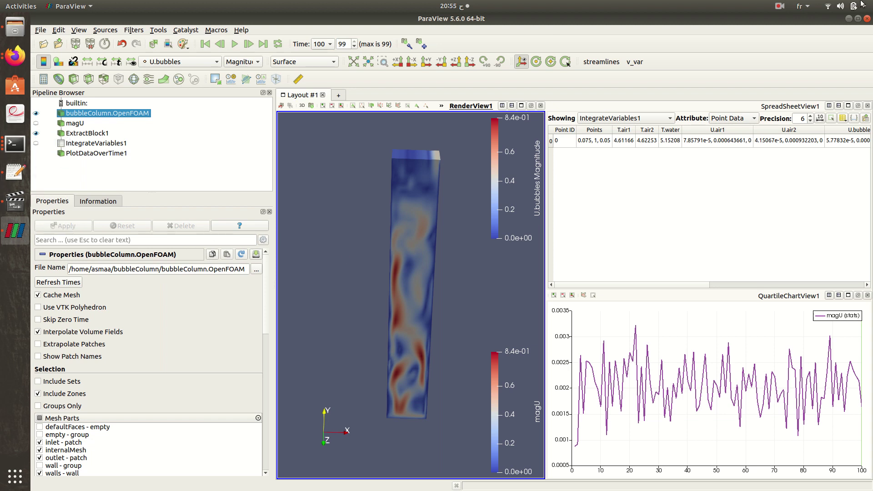
left_click(780, 6)
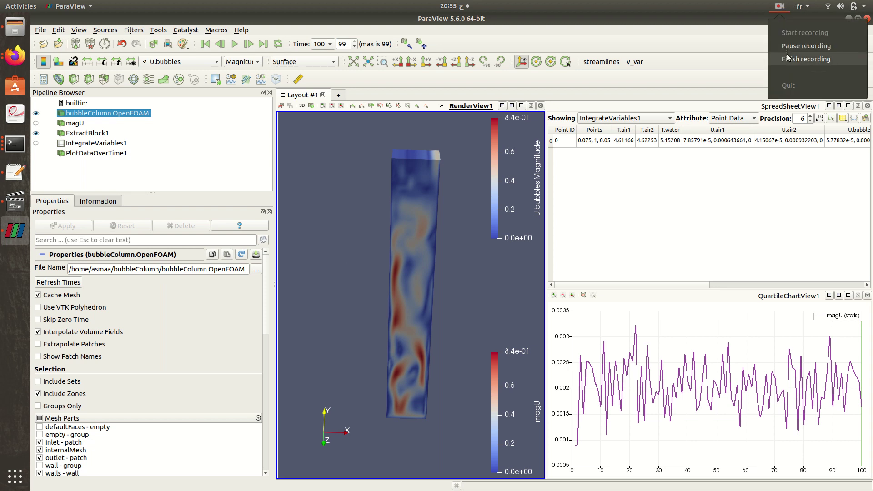